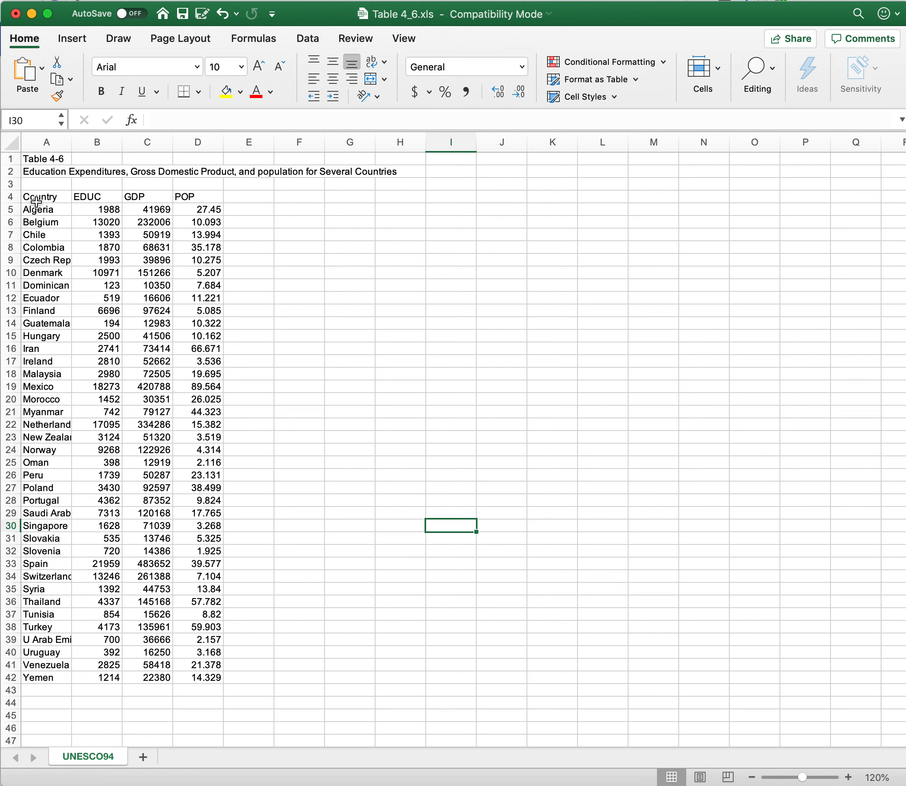
- Bold the headers in A4:D4 and right-align them, keeping the Country header in A4 left-aligned
left_click_drag(40, 197, 179, 198)
left_click(105, 91)
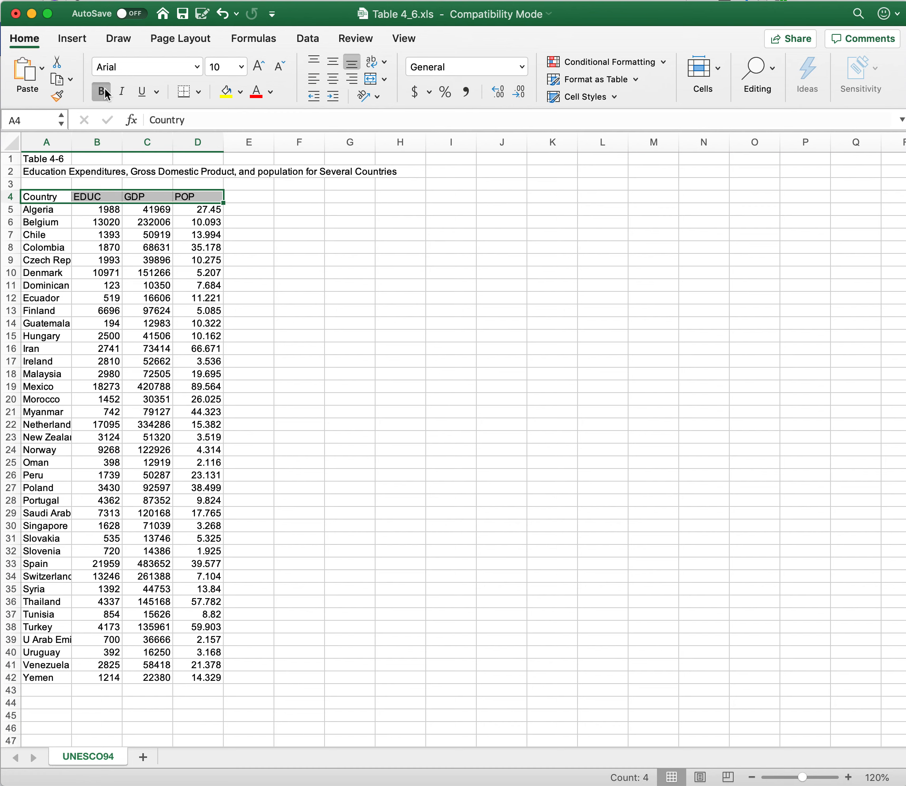
left_click(352, 80)
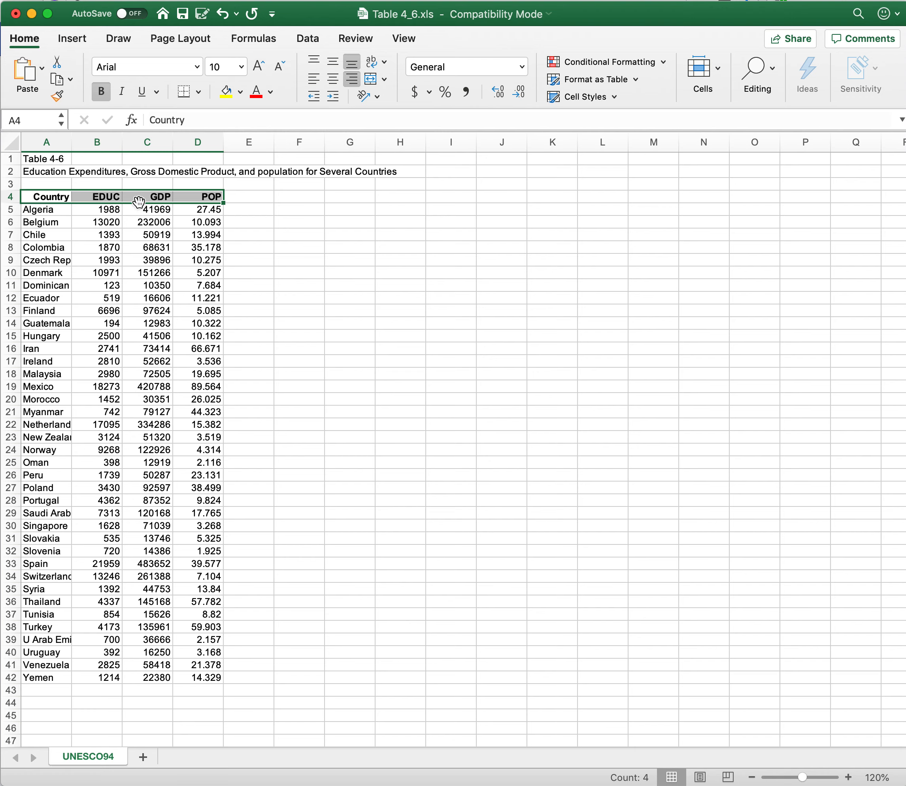
left_click(50, 195)
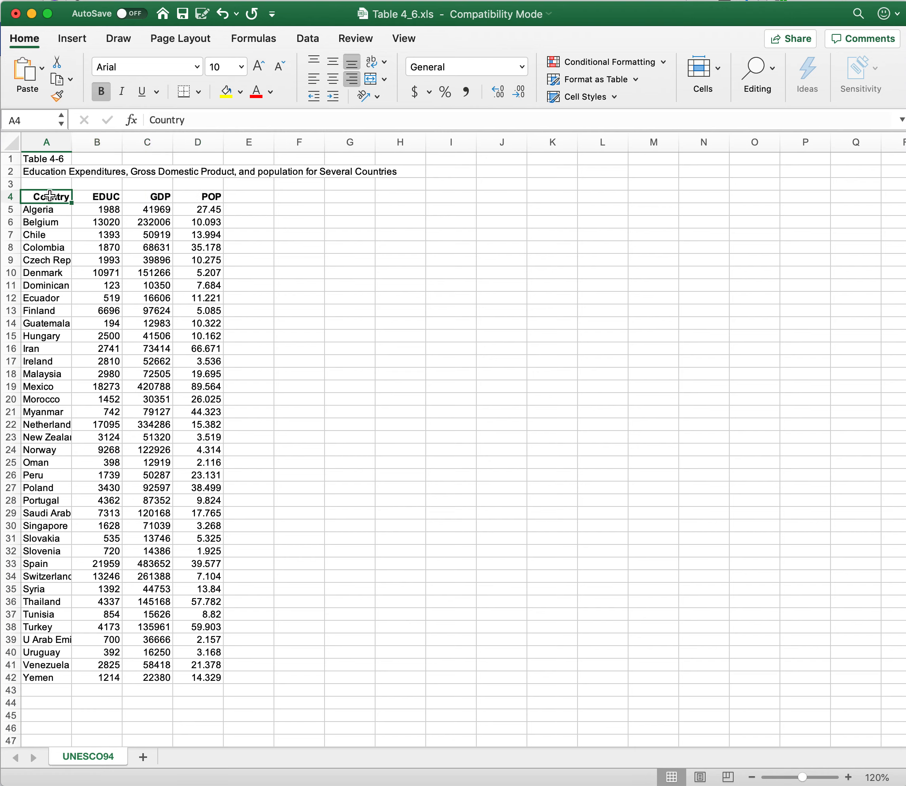
left_click(314, 80)
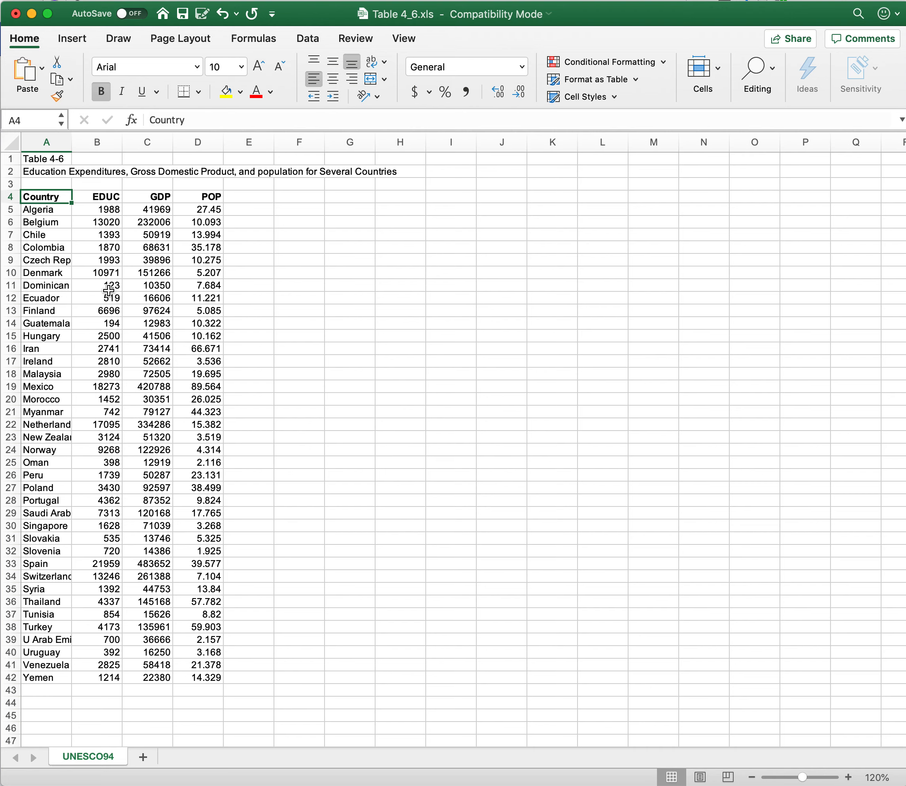
- Copy the GDP column C4:C42 into column E, starting at E4
left_click_drag(153, 197, 154, 541)
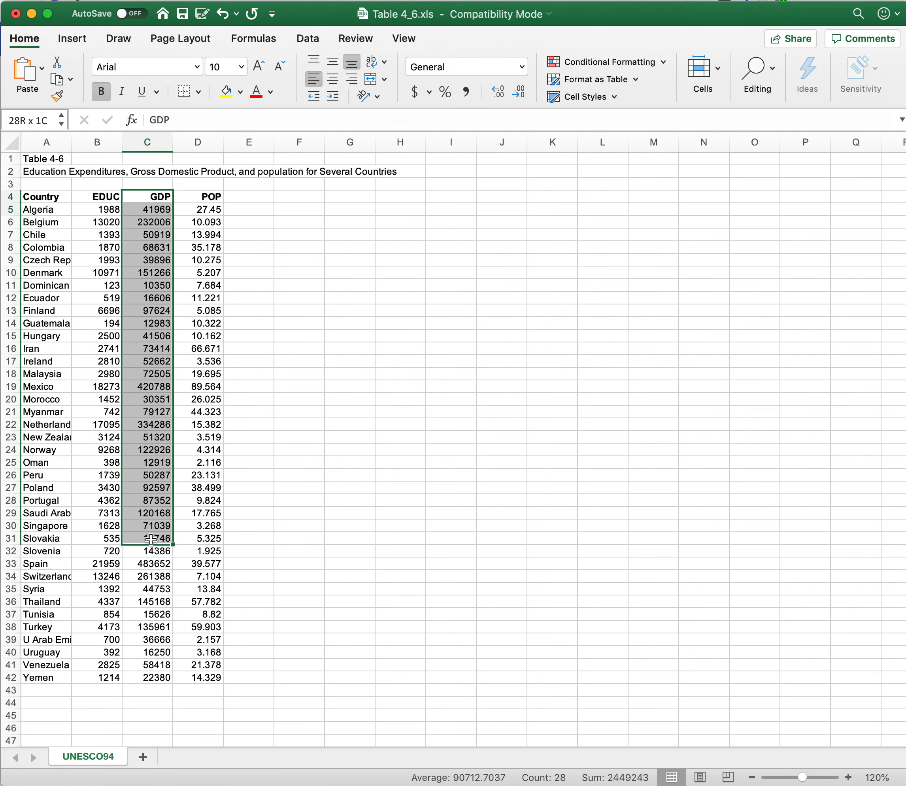
left_click_drag(153, 538, 155, 674)
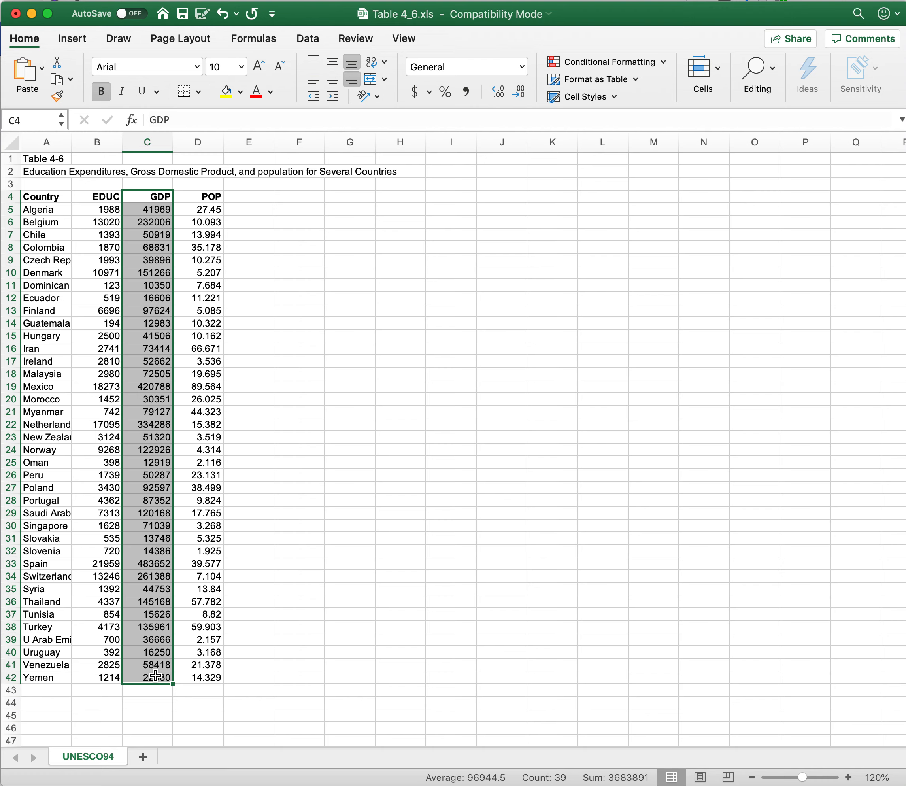
key("super+c")
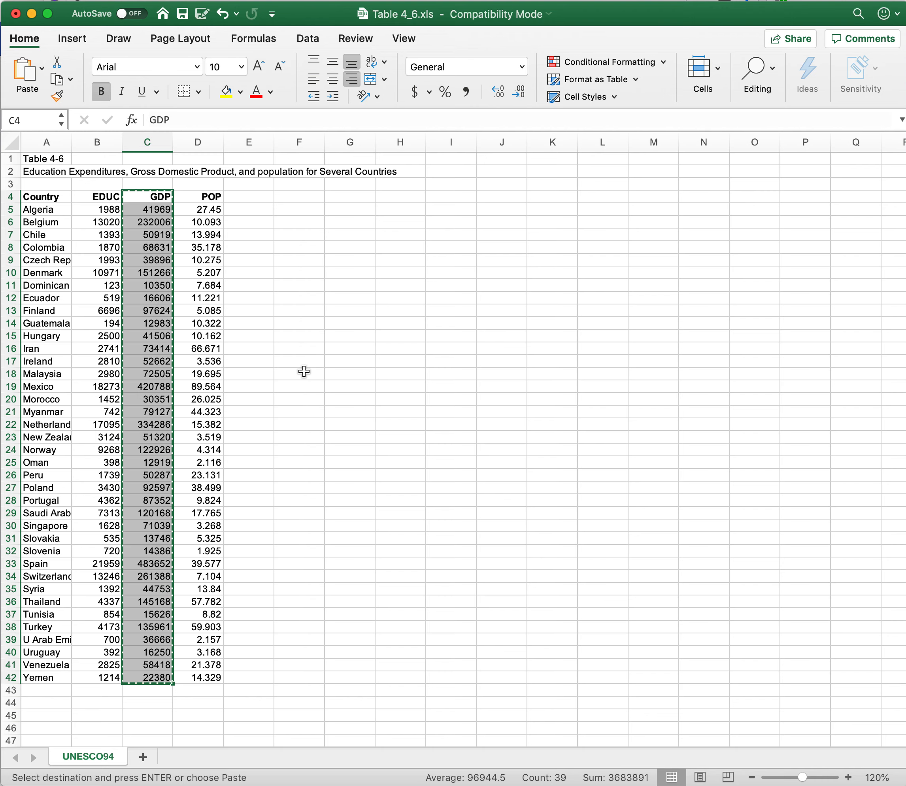
left_click(249, 202)
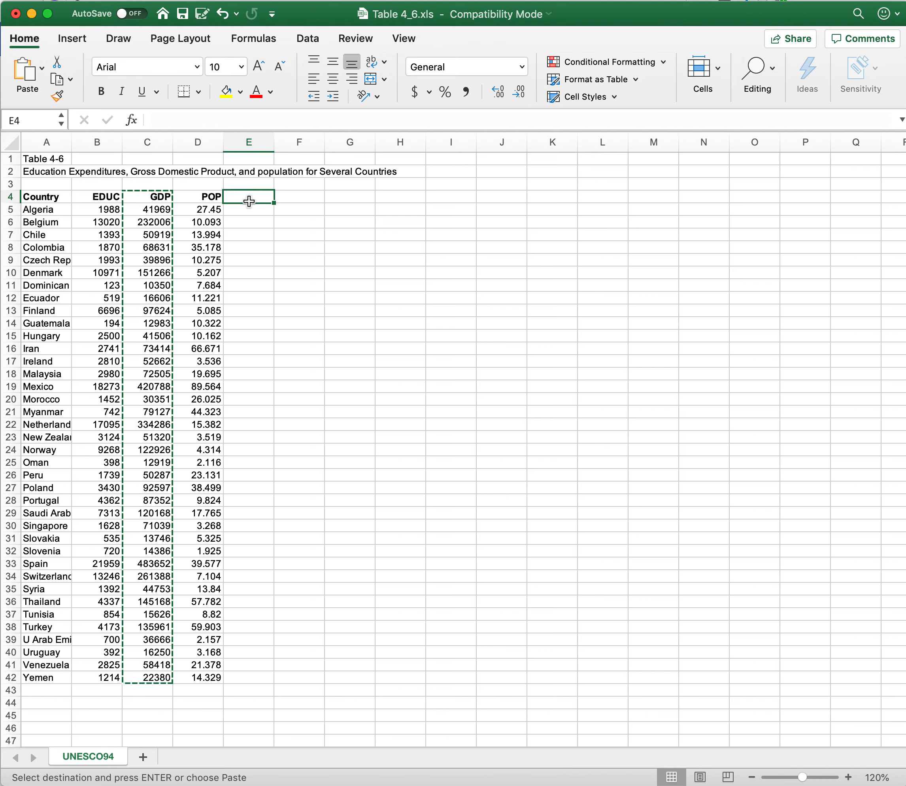
key("super+v")
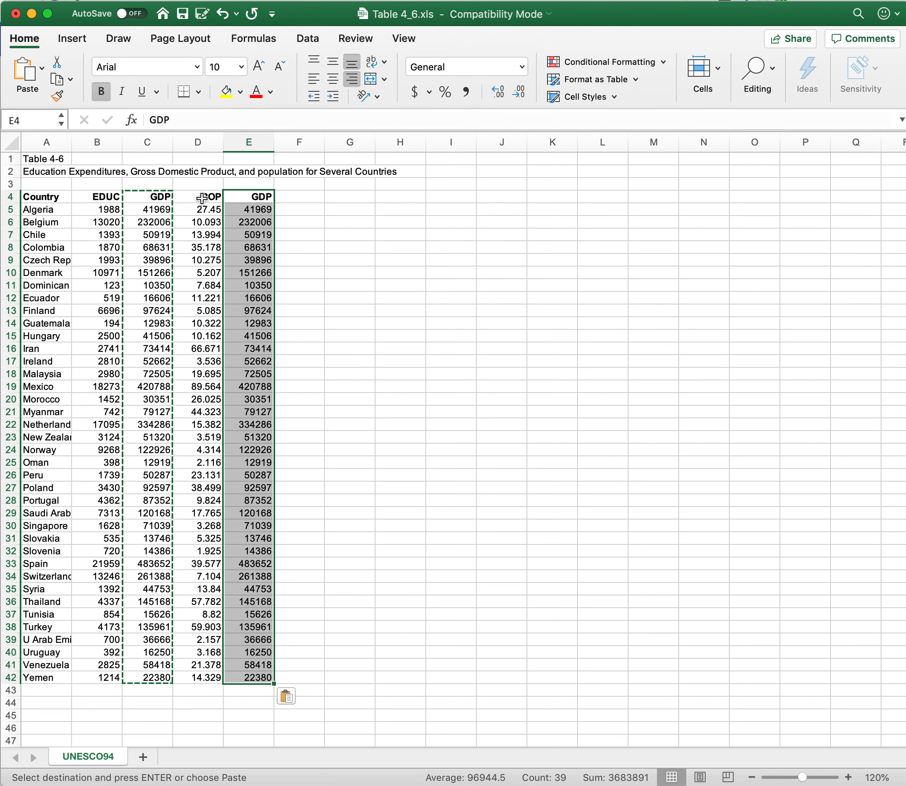
- Move the POP and GDP block D4:E42 to start at C4, overwriting the original GDP column
left_click(202, 198)
left_click_drag(202, 198, 237, 575)
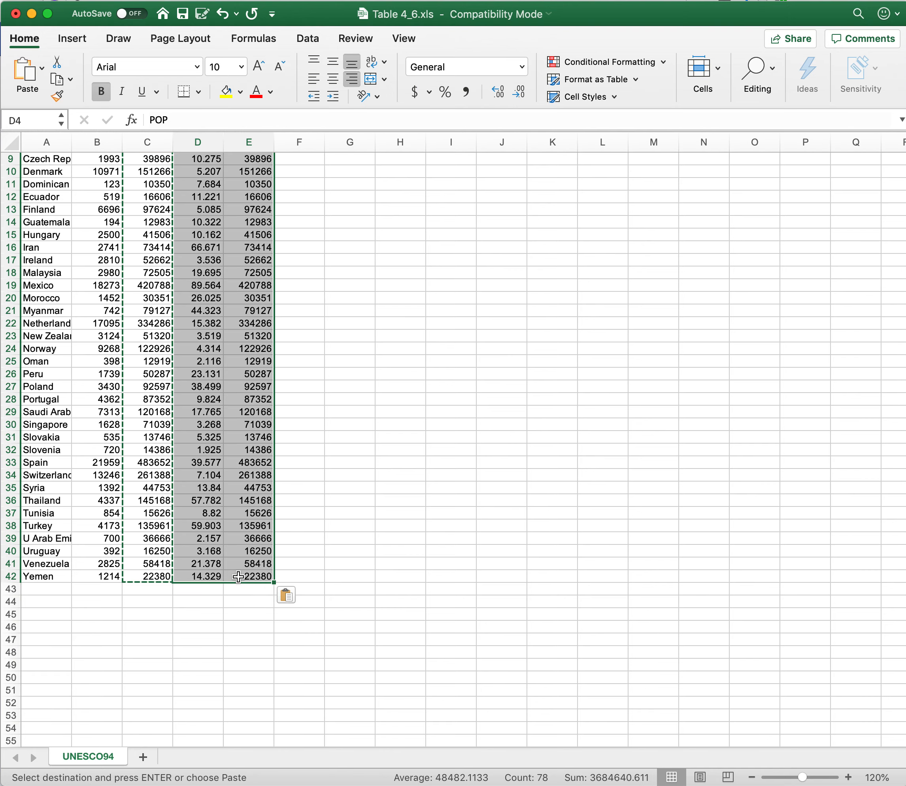
key("super+c")
scroll(238, 575, "up", 3)
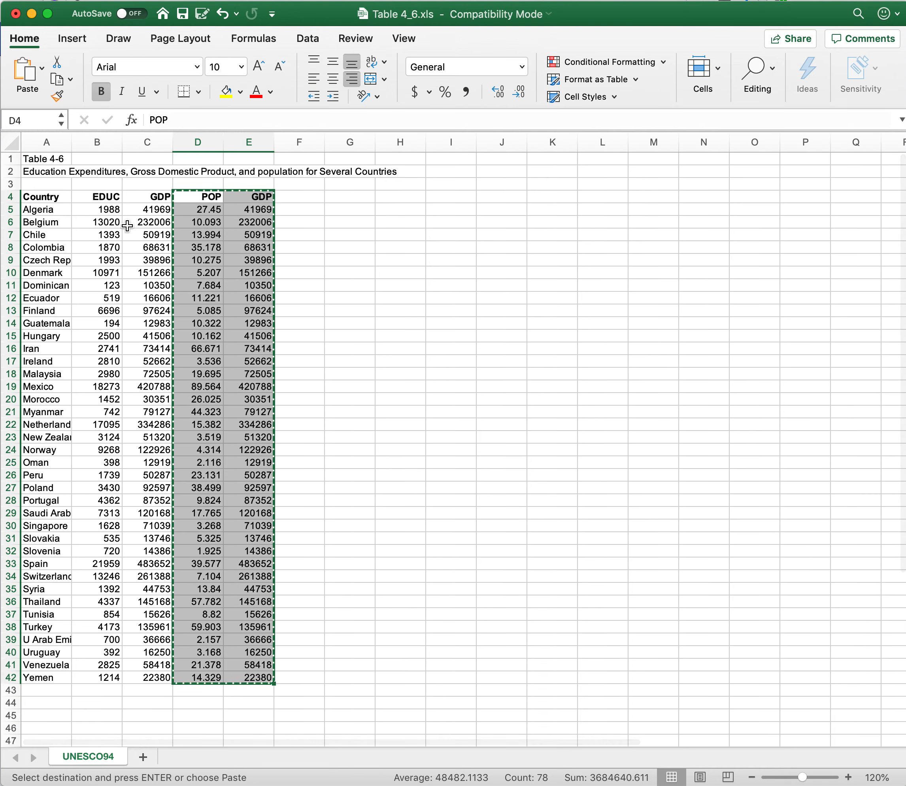
left_click(146, 196)
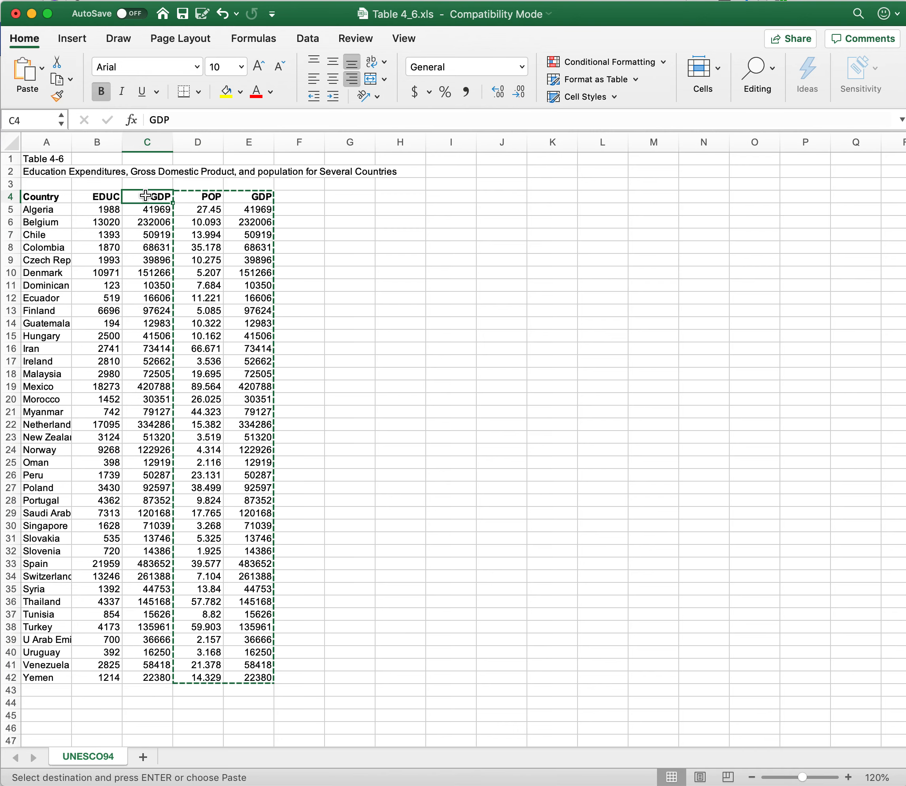
key("Return")
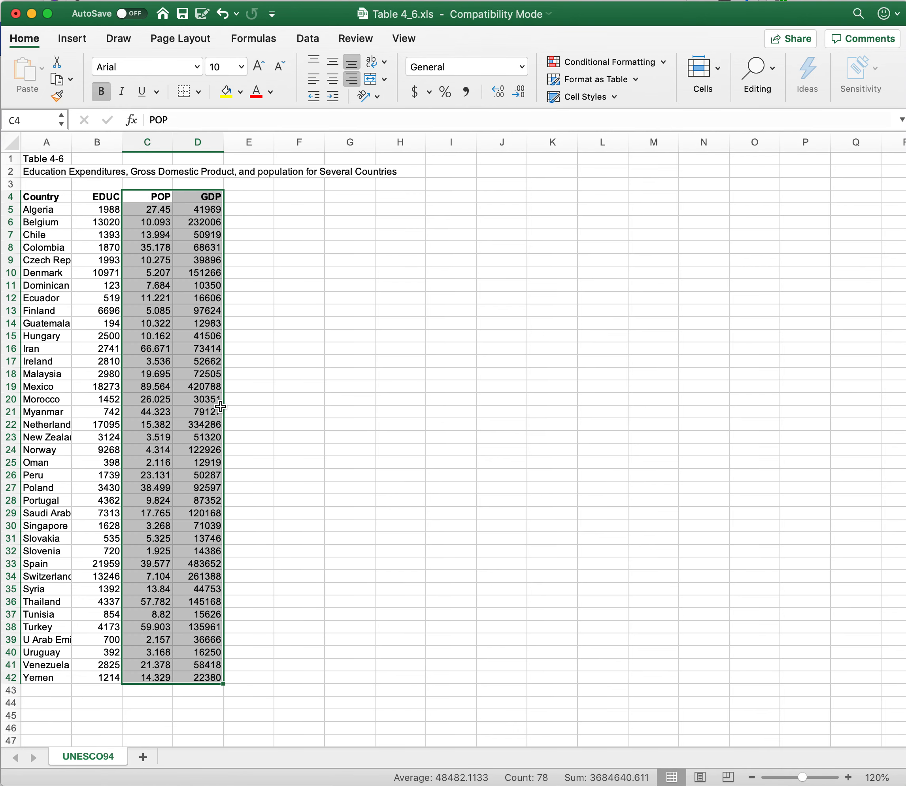
left_click(266, 399)
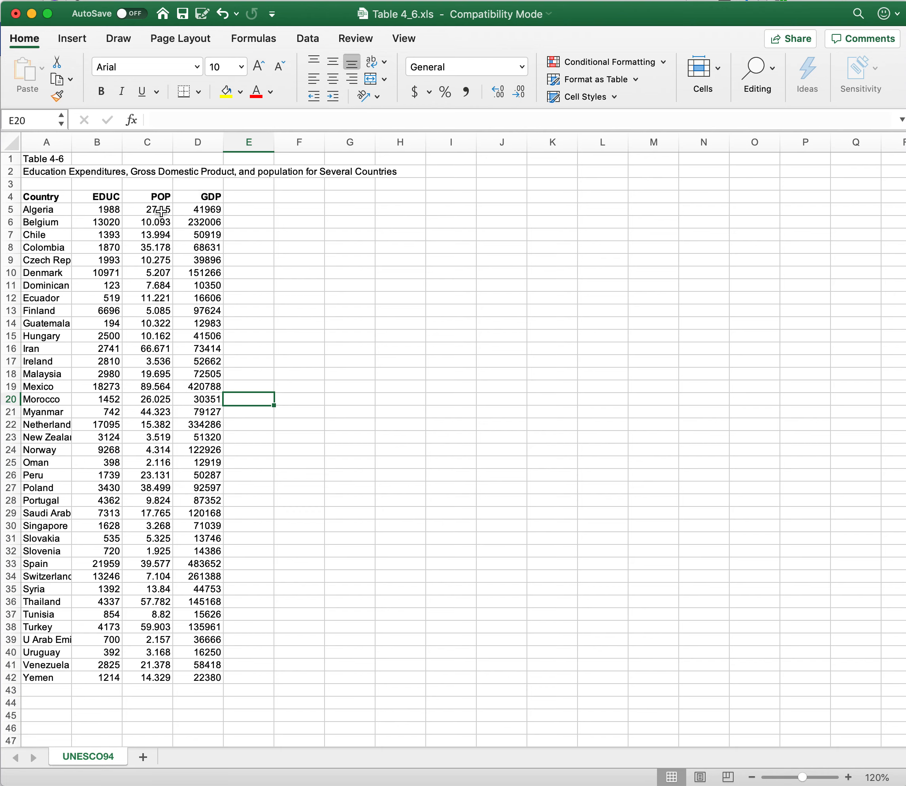
- Insert a scatter chart of the POP and GDP data in C4:D42 and place it beside the table's first rows
left_click(153, 198)
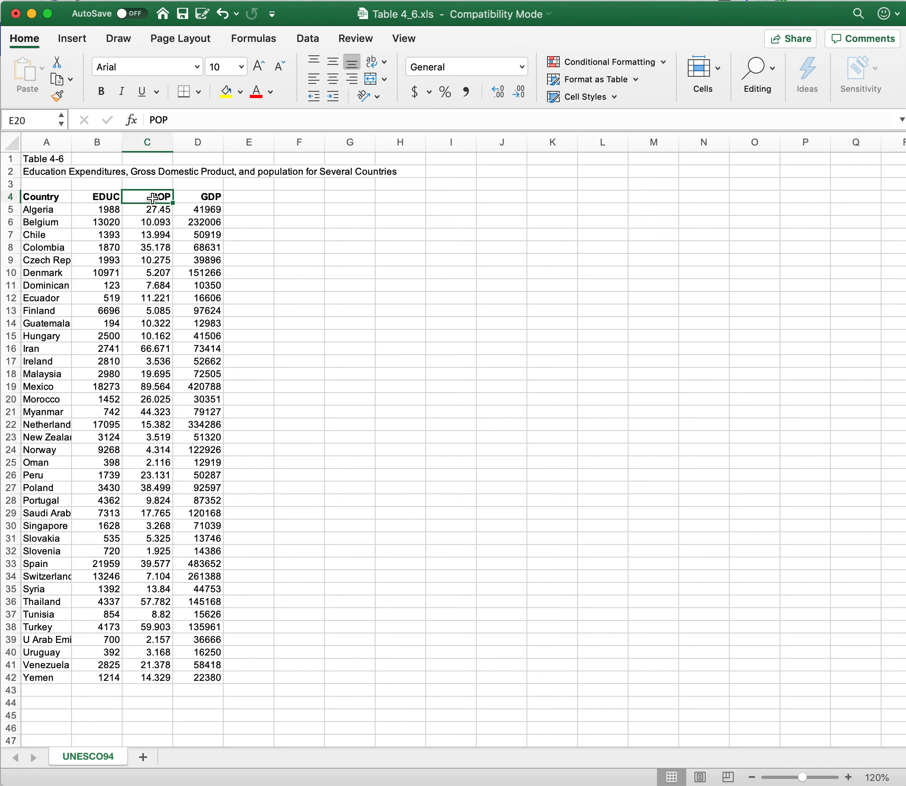
left_click(314, 218)
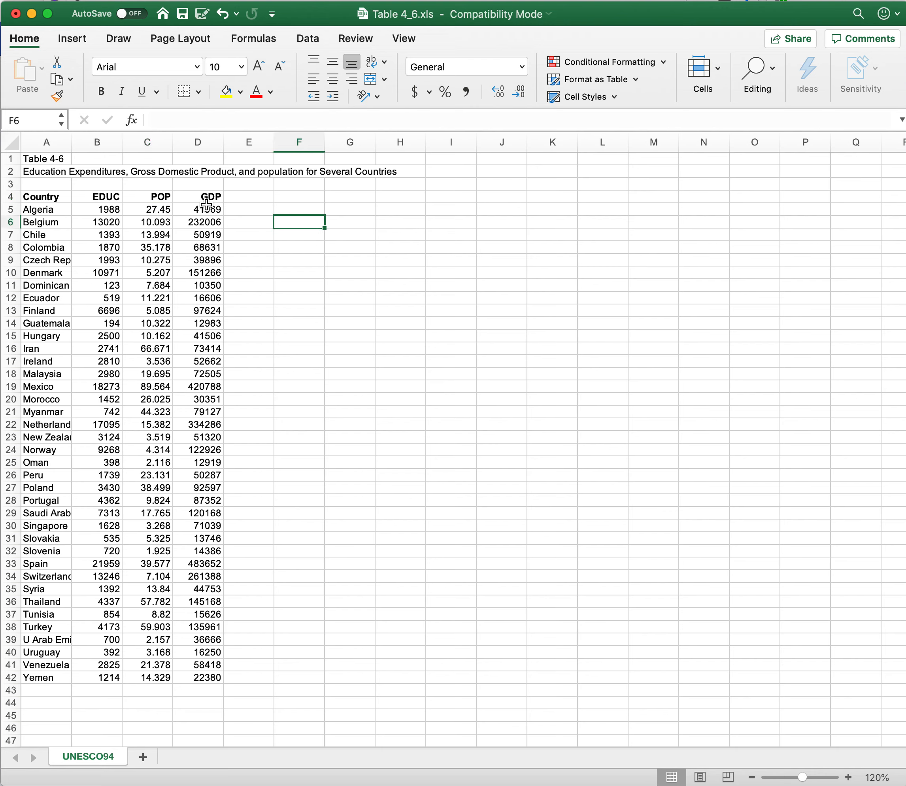
mouse_move(164, 196)
left_mouse_down()
mouse_move(201, 209)
mouse_move(204, 562)
mouse_move(230, 667)
mouse_move(213, 674)
left_mouse_up()
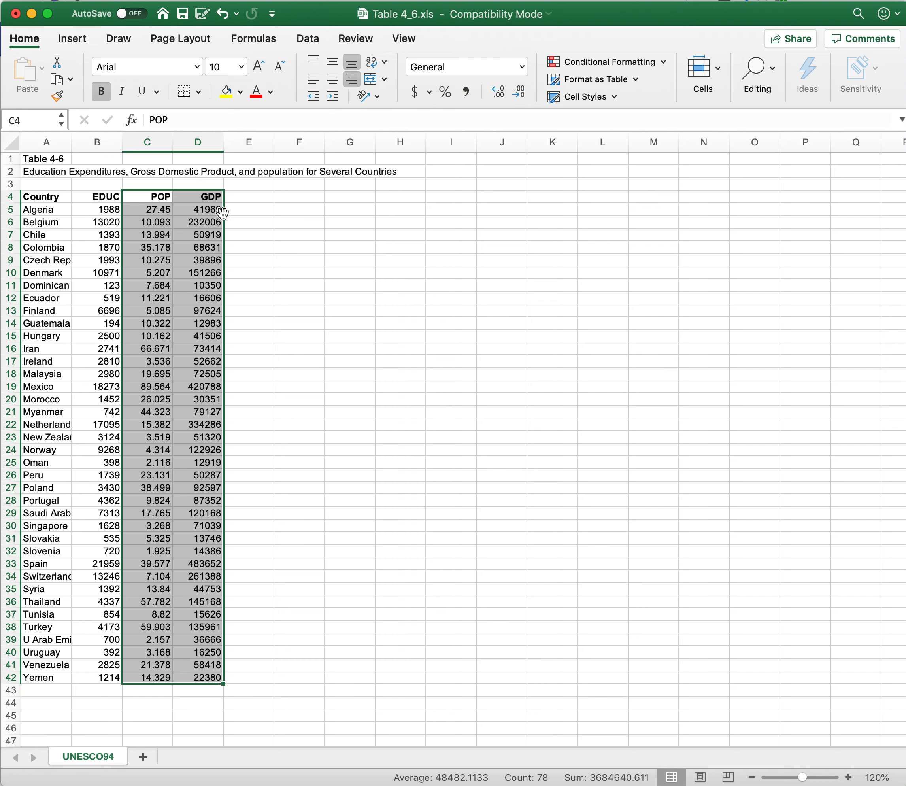
left_click(72, 40)
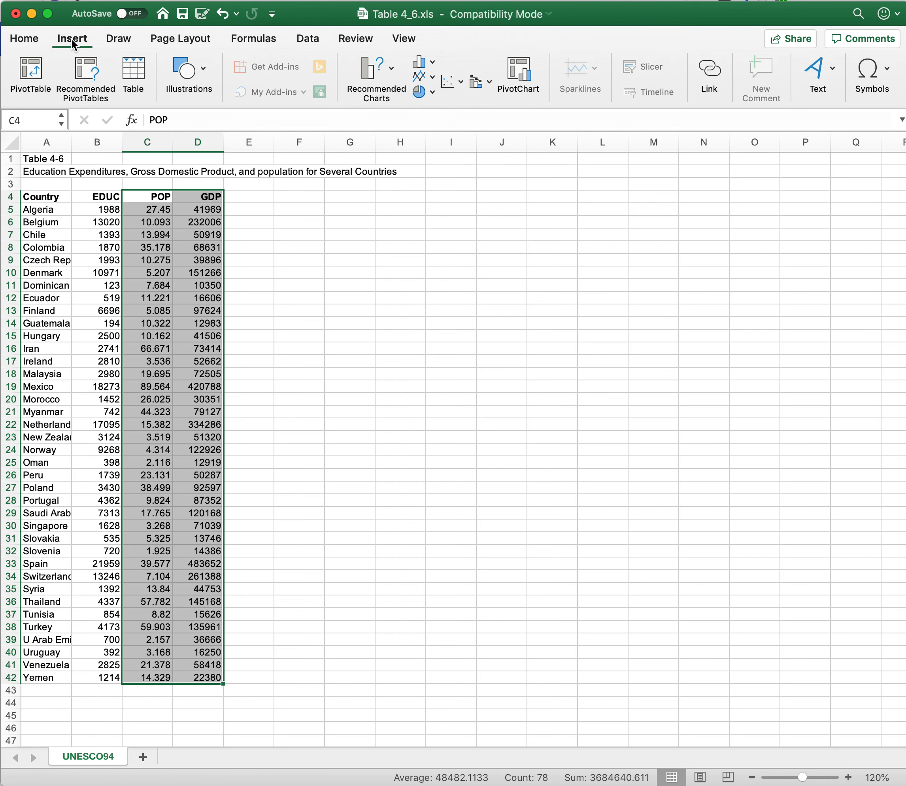
left_click(388, 75)
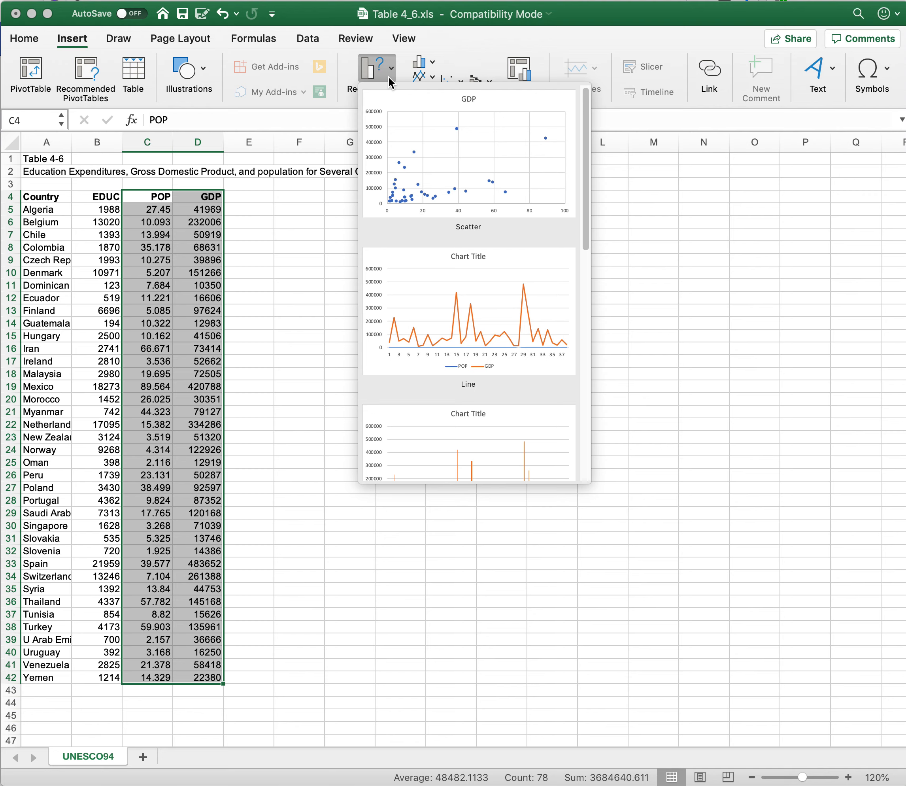
left_click(434, 163)
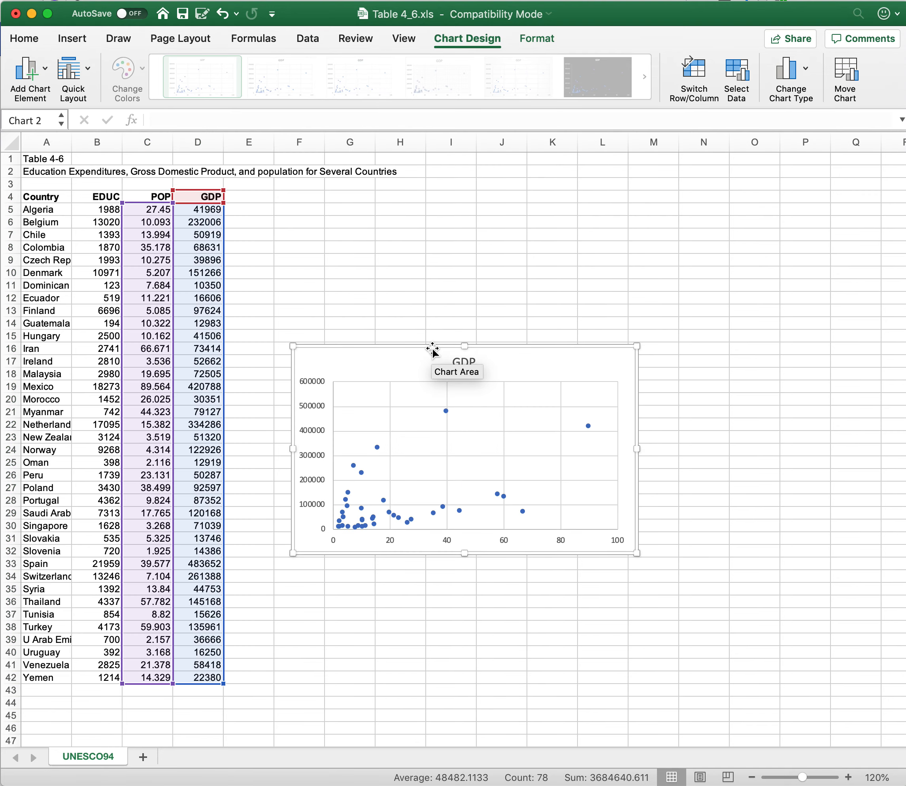
left_click_drag(432, 345, 431, 200)
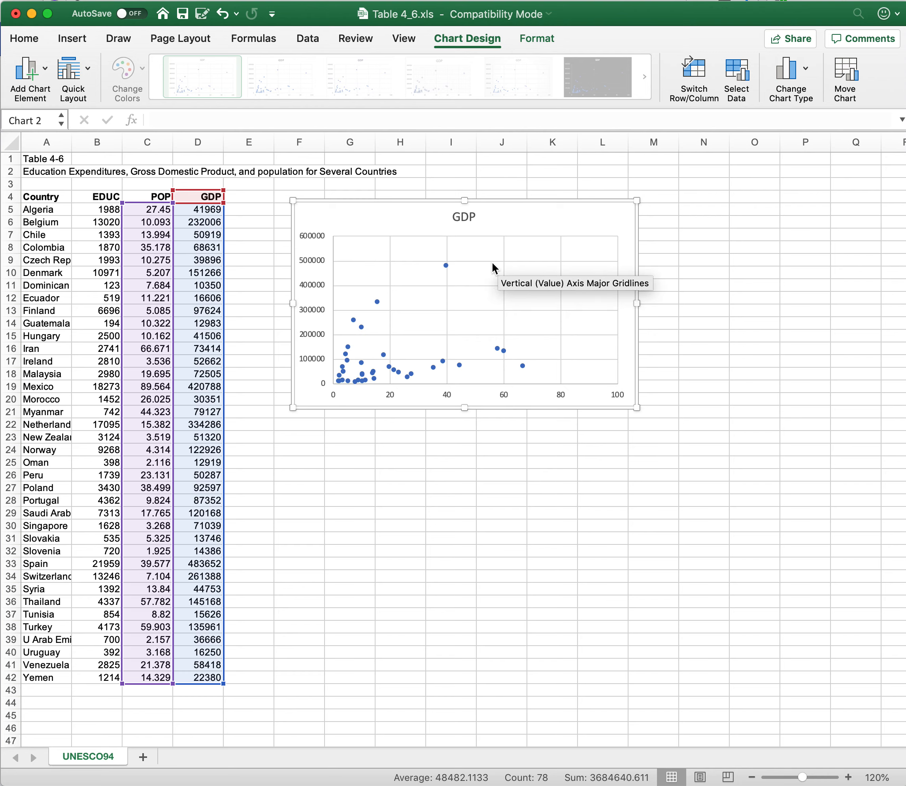
- Apply the chart layout with a linear trendline and equation, and move the equation label to the chart's upper-right corner
left_click(87, 68)
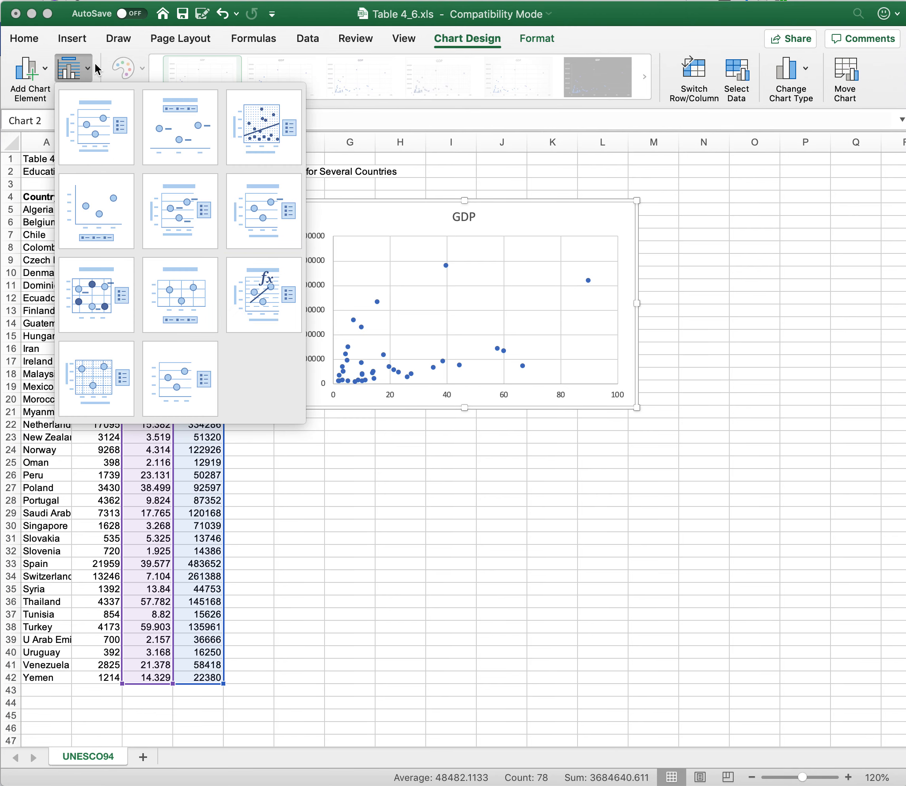
left_click(97, 69)
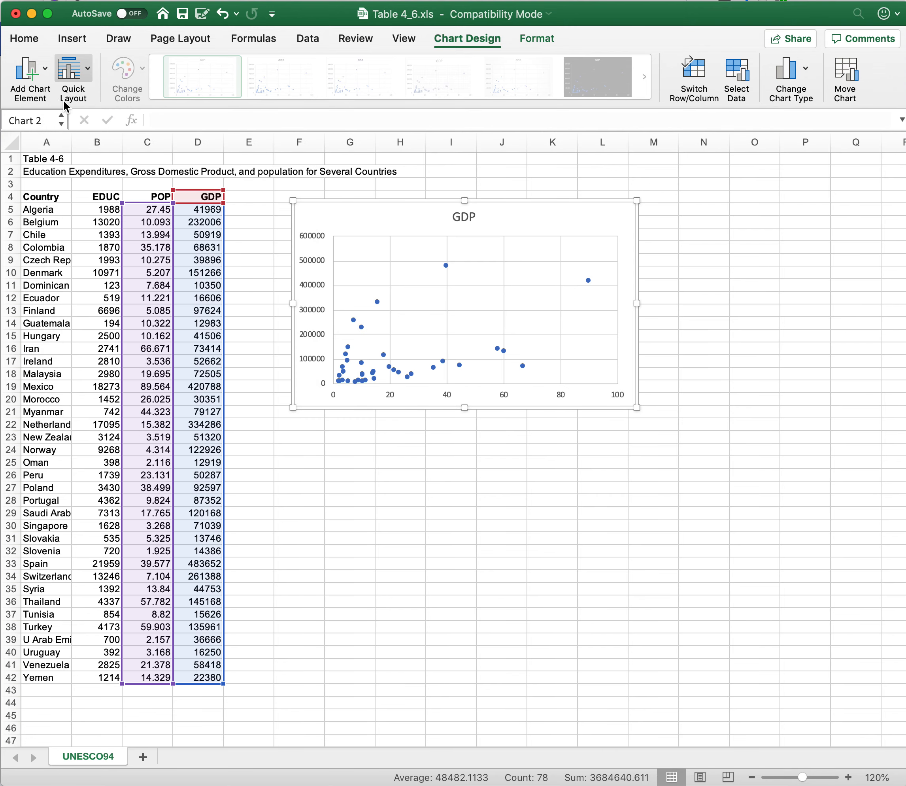
left_click(87, 66)
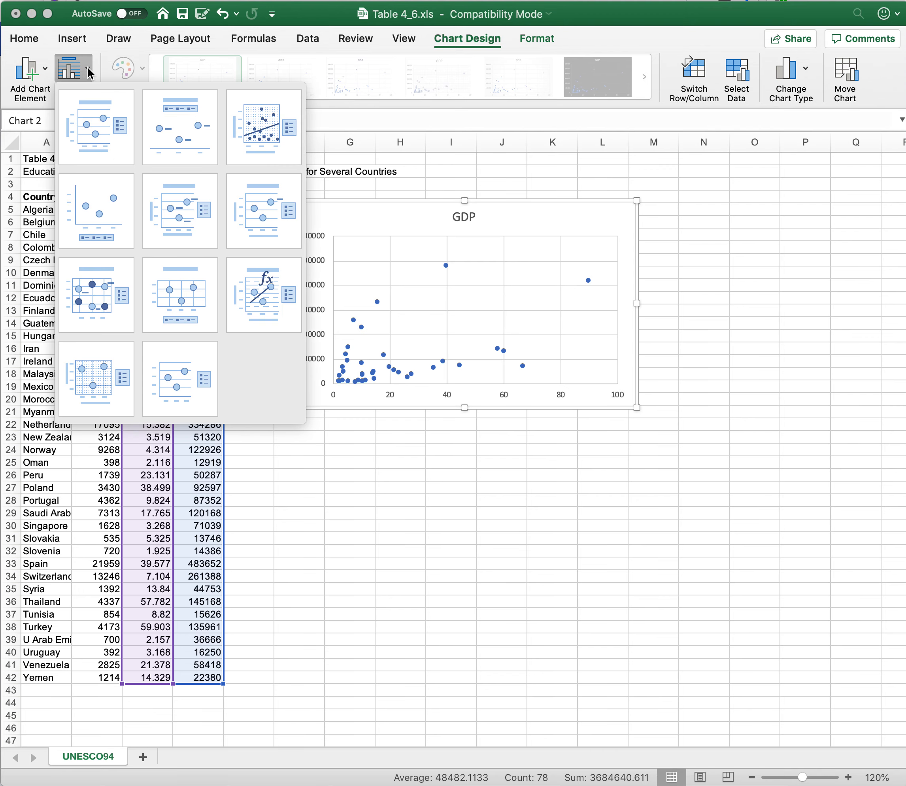
left_click(266, 282)
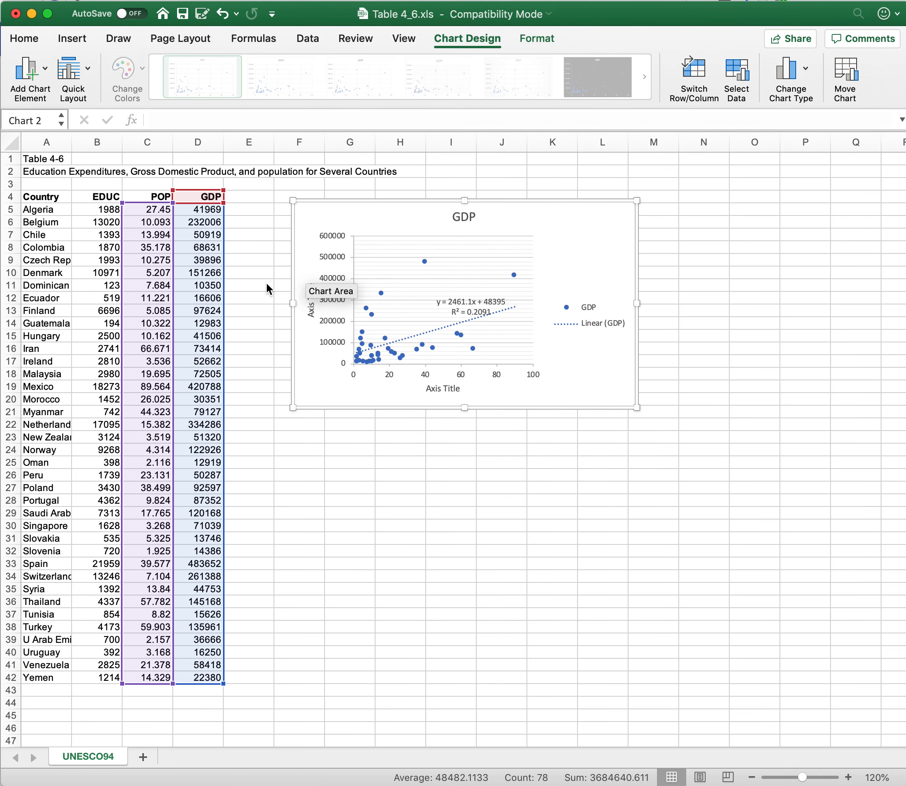
left_click_drag(470, 310, 578, 218)
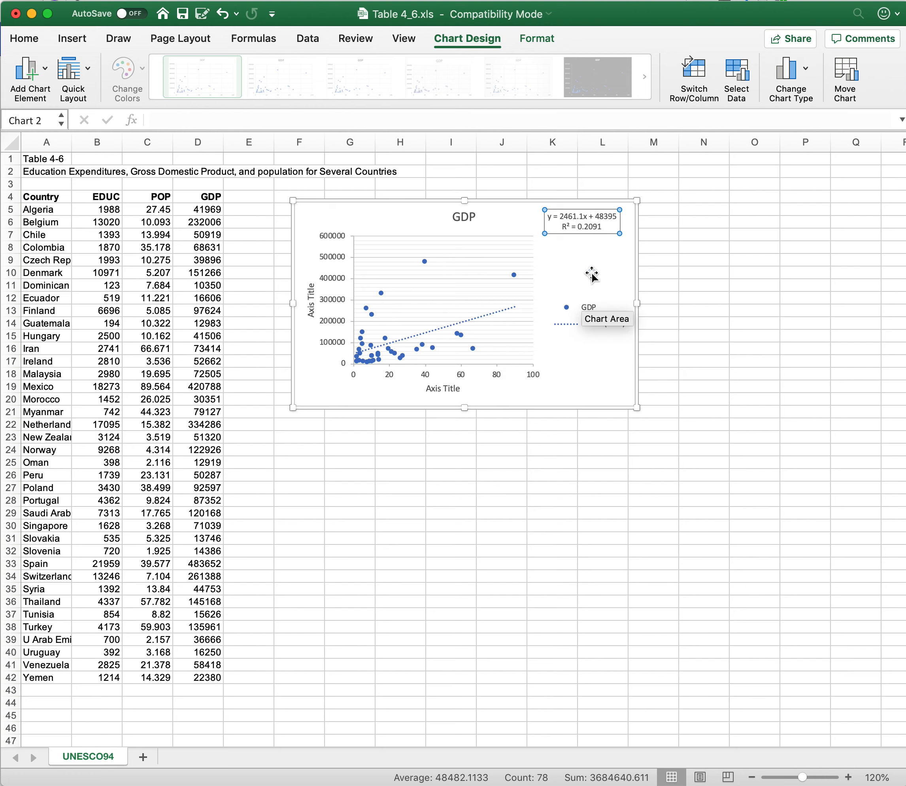
- Set the chart's horizontal axis title to "Population"
left_click(441, 388)
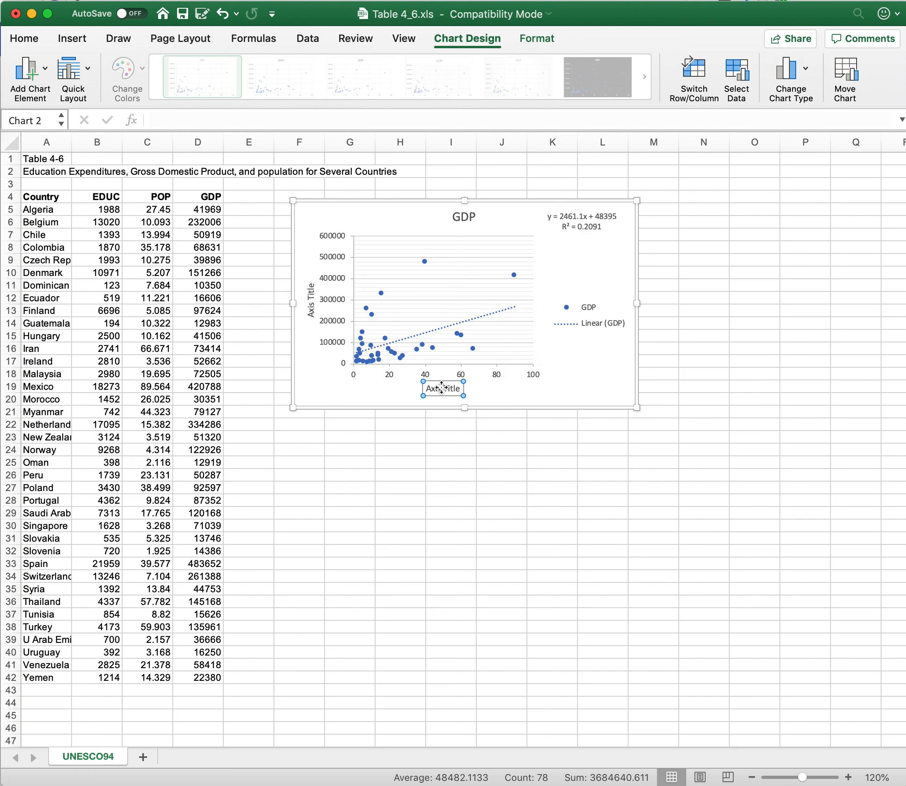
left_click_drag(436, 389, 448, 387)
type("Population in")
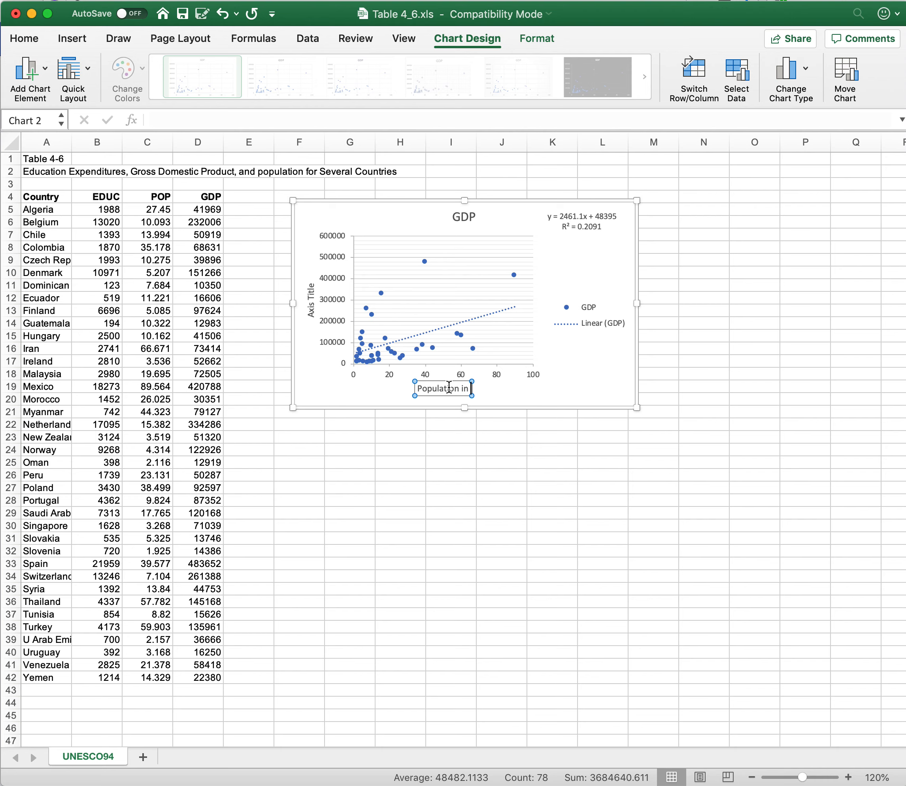
type("Mi")
key("BackSpace")
key("BackSpace")
key("BackSpace")
key("BackSpace")
key("BackSpace")
key("BackSpace")
- Set the chart's vertical axis title to "GDP"
left_click(310, 304)
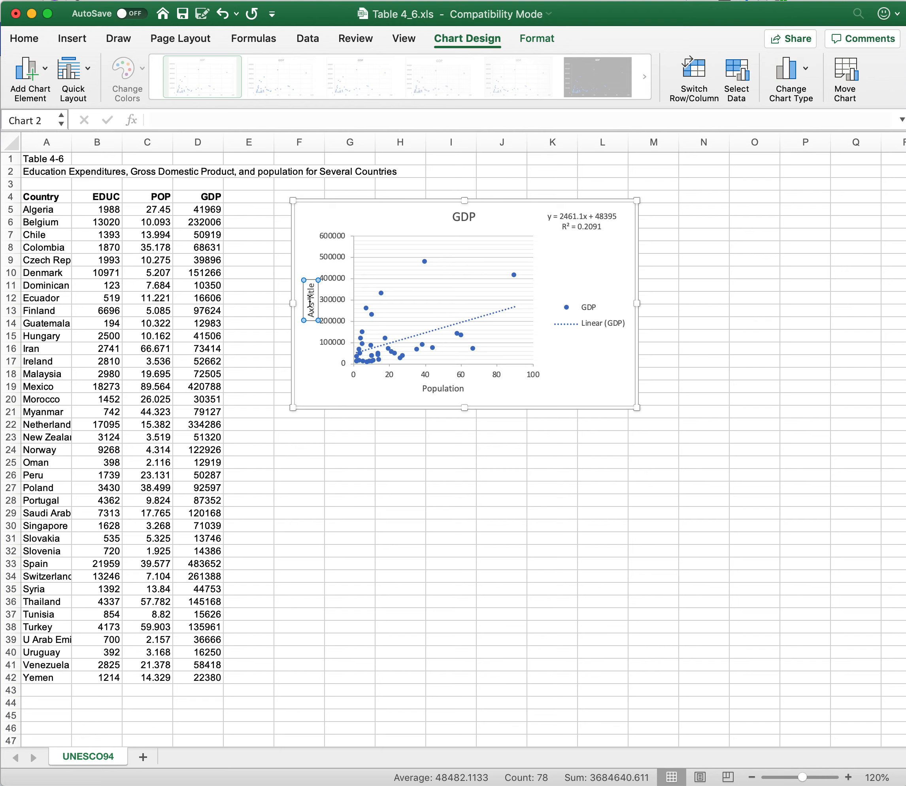
double_click(312, 309)
left_click_drag(313, 309, 313, 286)
type("GDP")
left_click(474, 460)
- Delete the chart legend and make the trendline equation and R² label bold
left_click(589, 317)
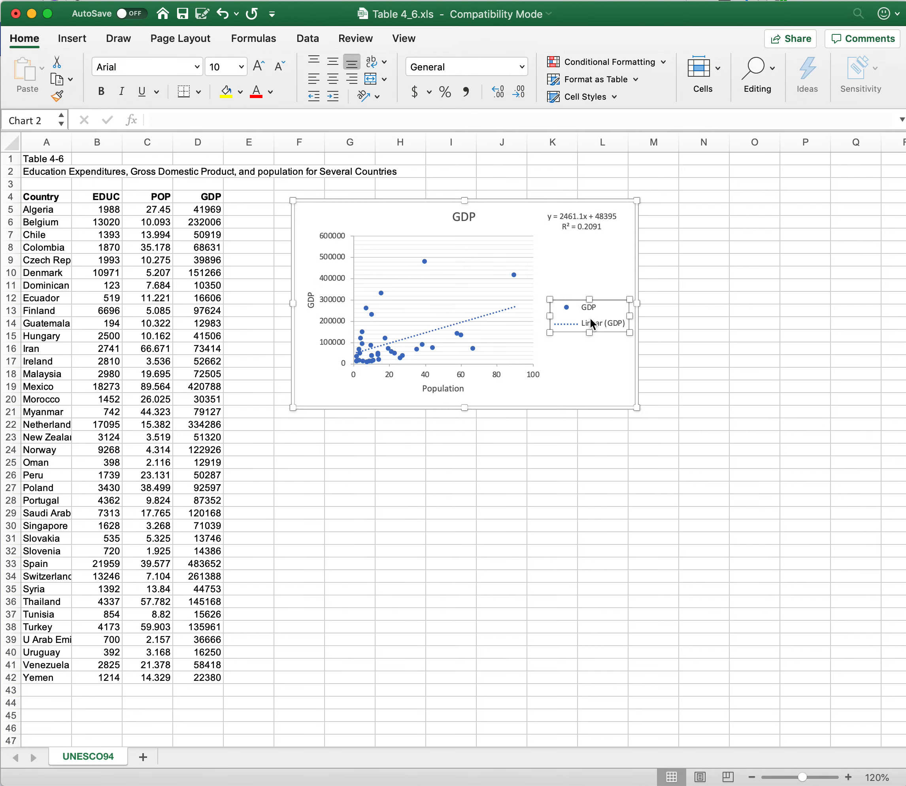
key("Delete")
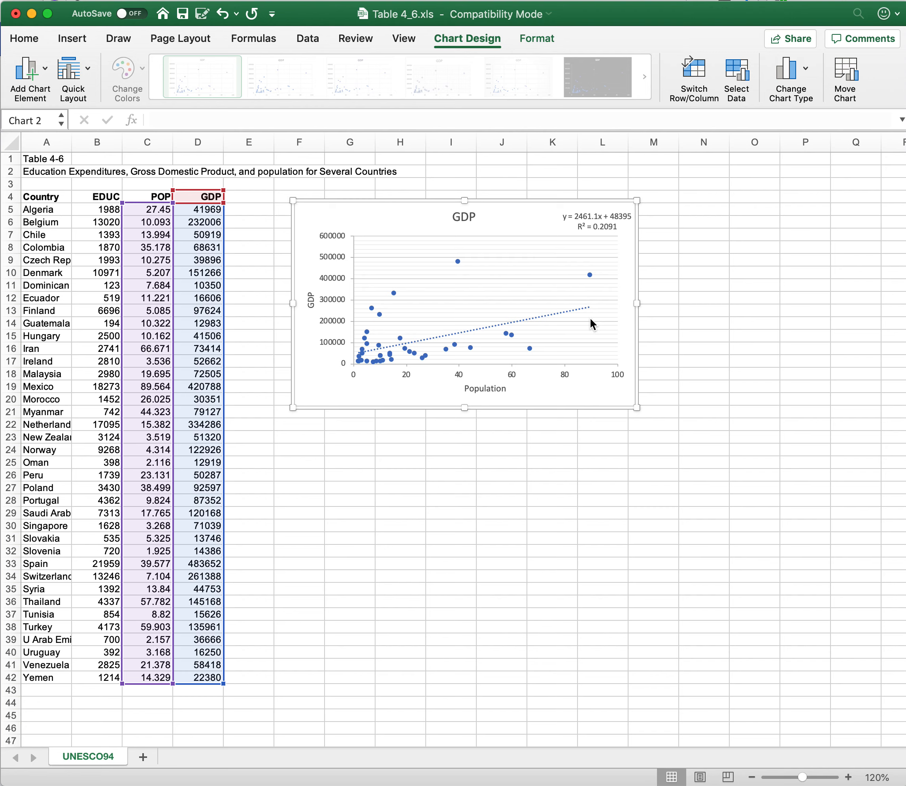
left_click(593, 221)
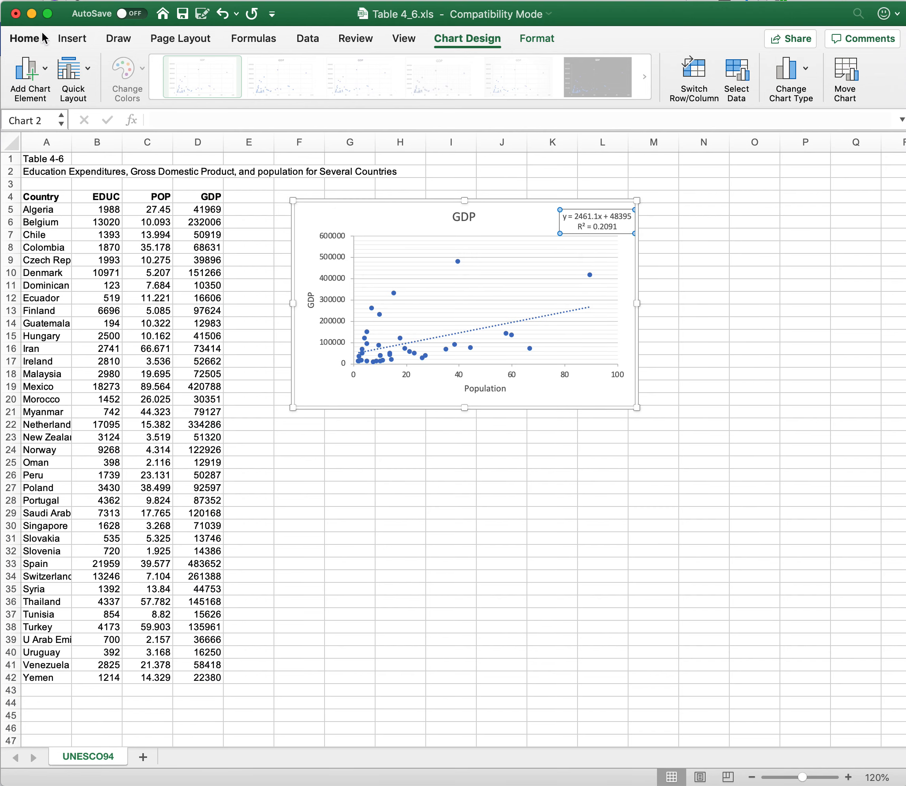
left_click(30, 40)
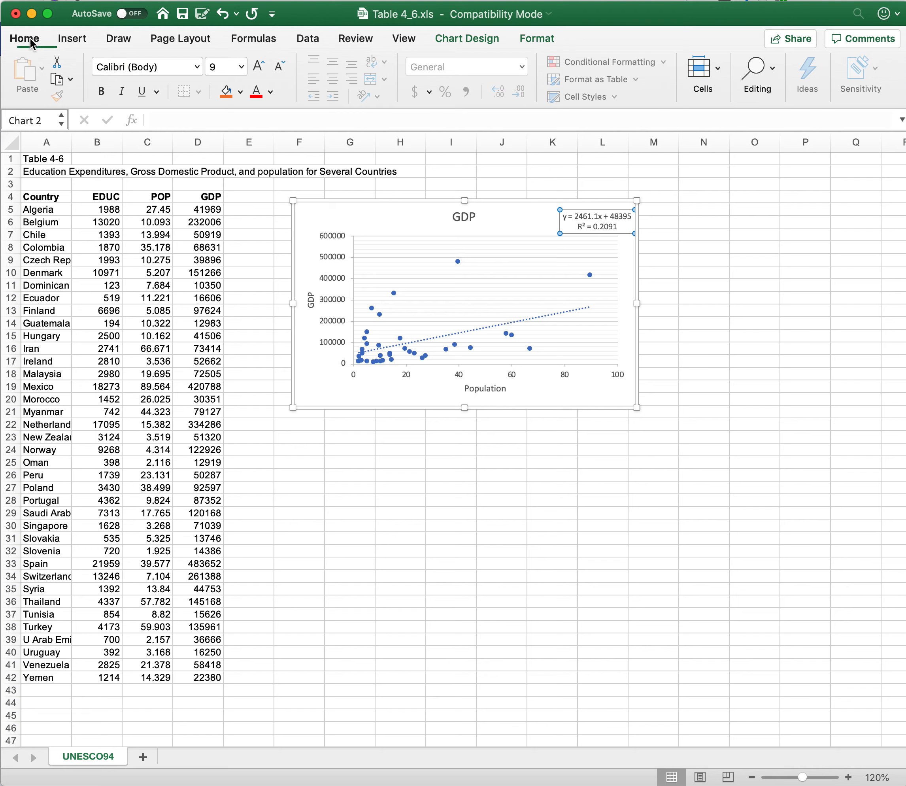
left_click(106, 95)
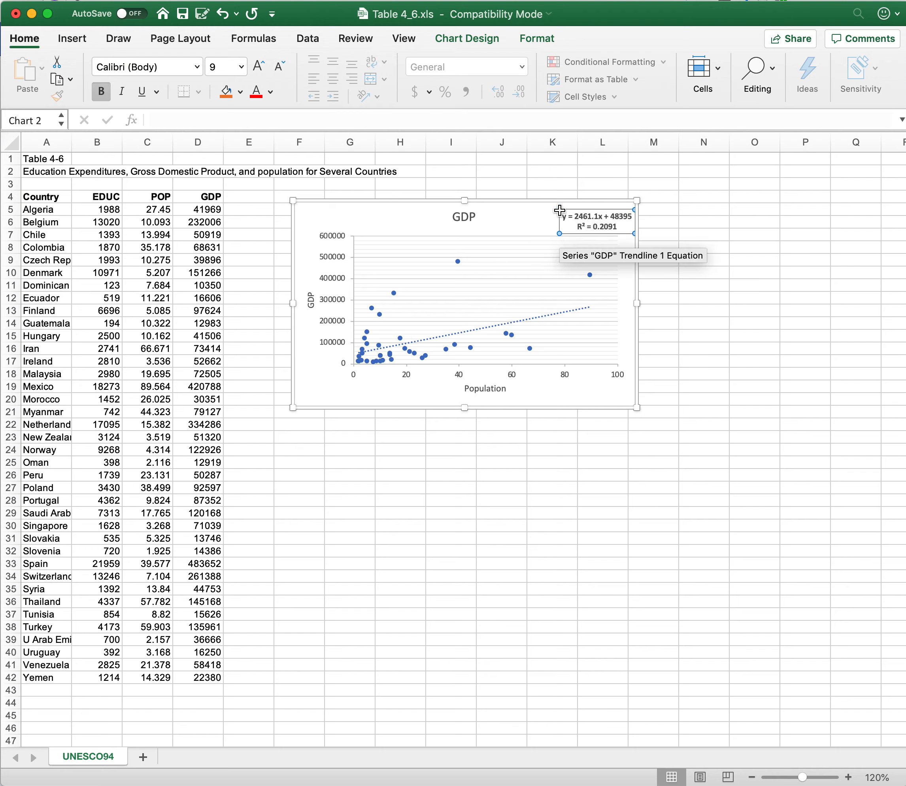
left_click(545, 207)
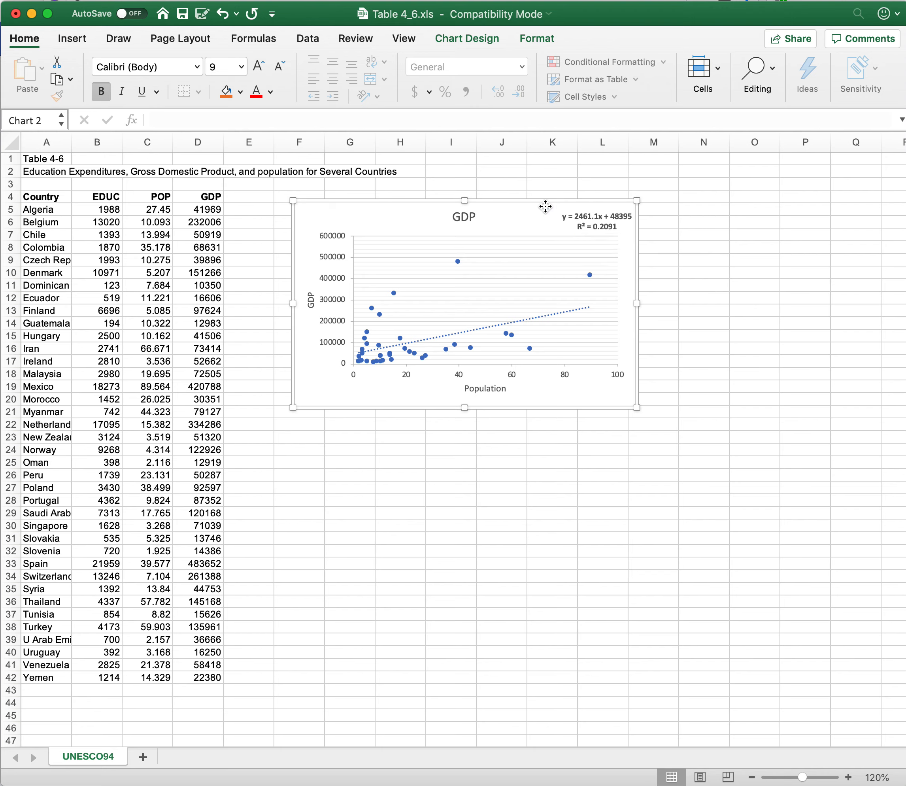
- Increase the font size of the trendline equation and R² label to 10.5
left_click(574, 206)
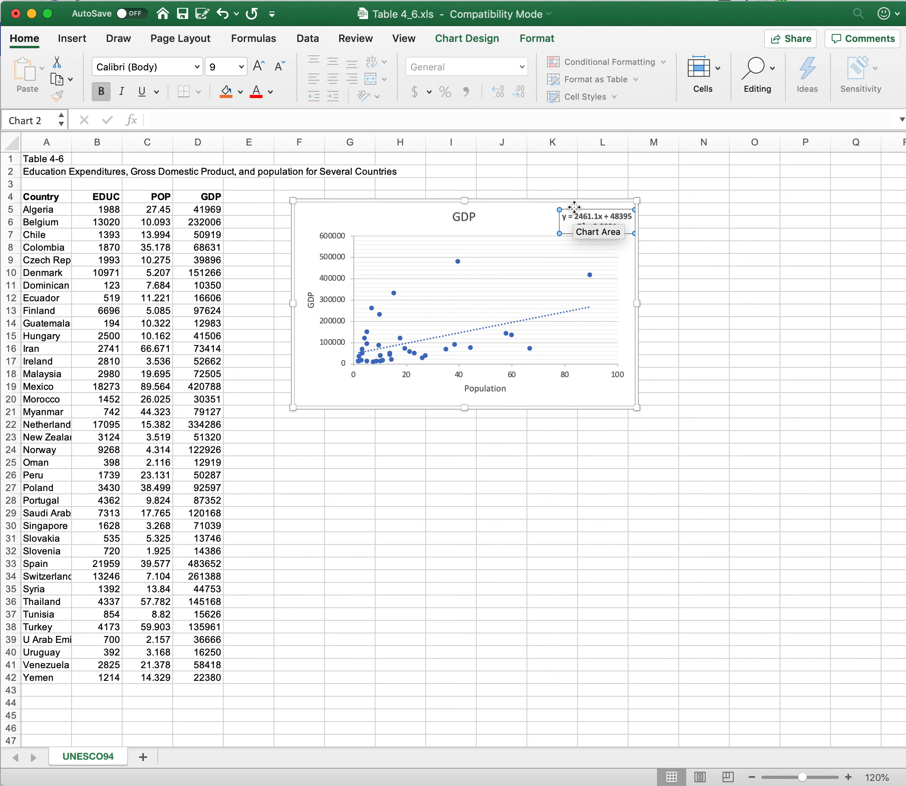
left_click(259, 67)
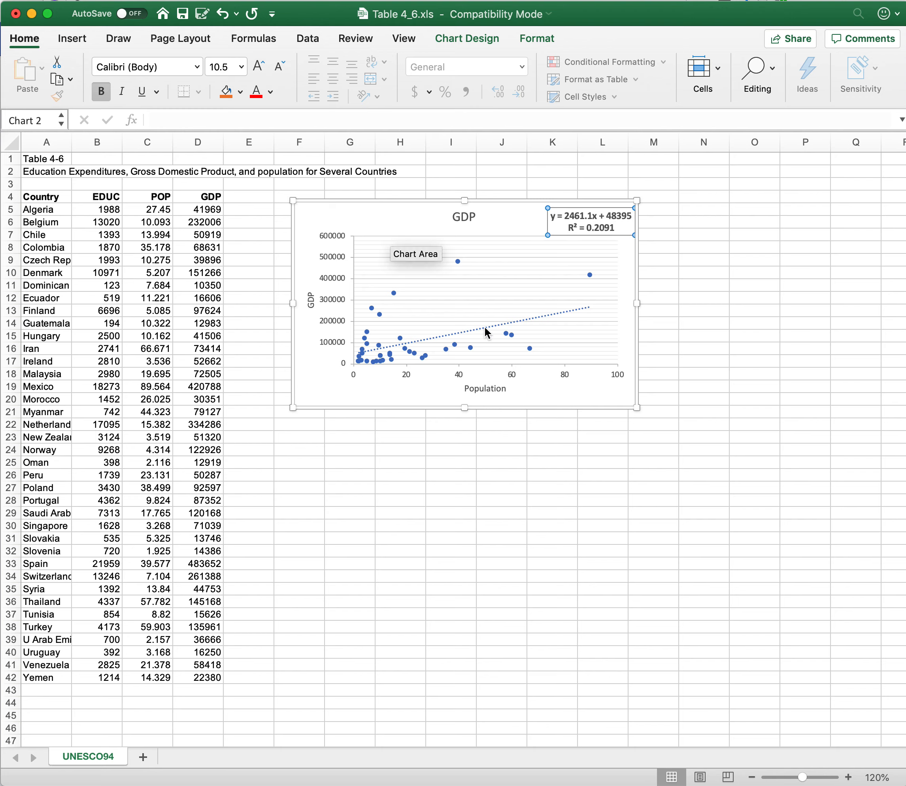
left_click(591, 441)
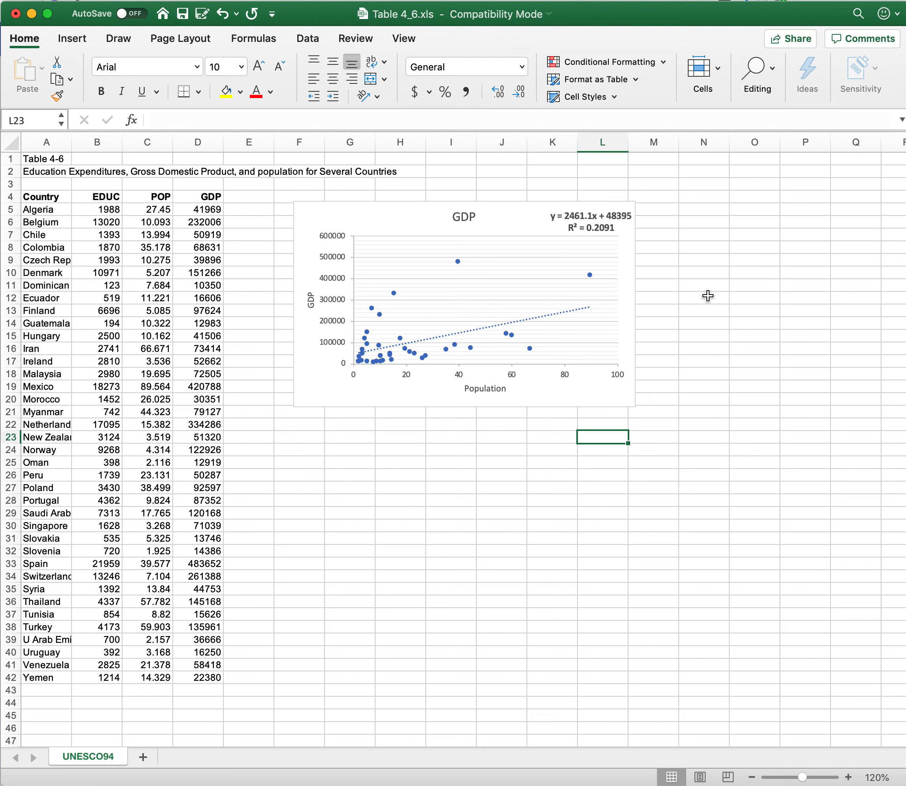
- Move the GDP scatter chart up and left, closer to the data table
left_click(525, 205)
left_click_drag(522, 196, 501, 186)
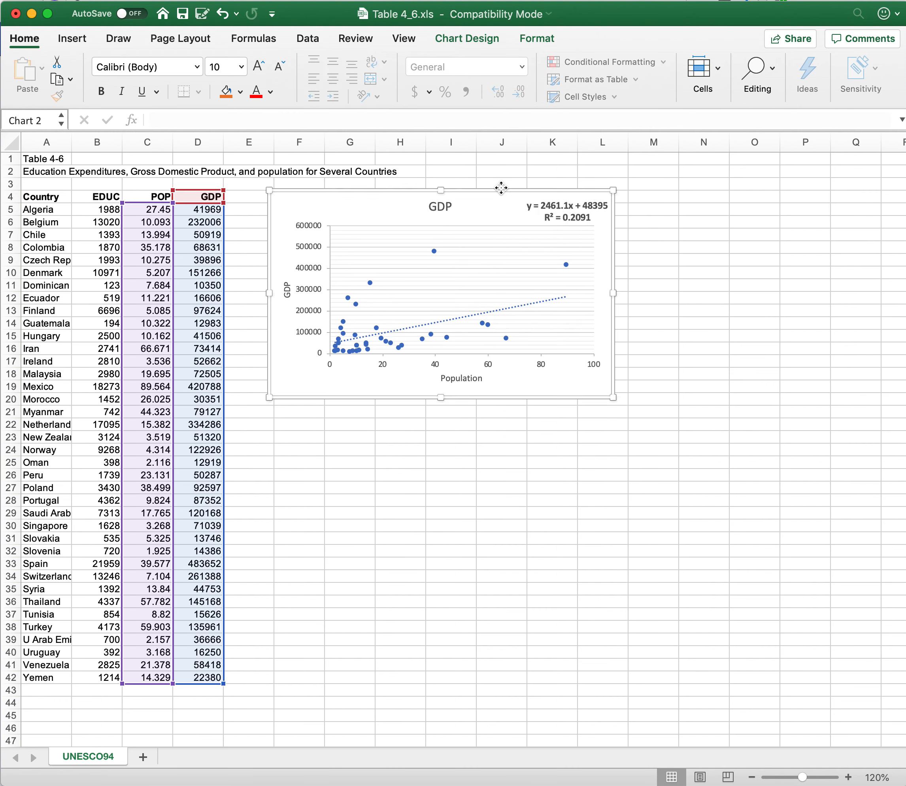
left_click(672, 344)
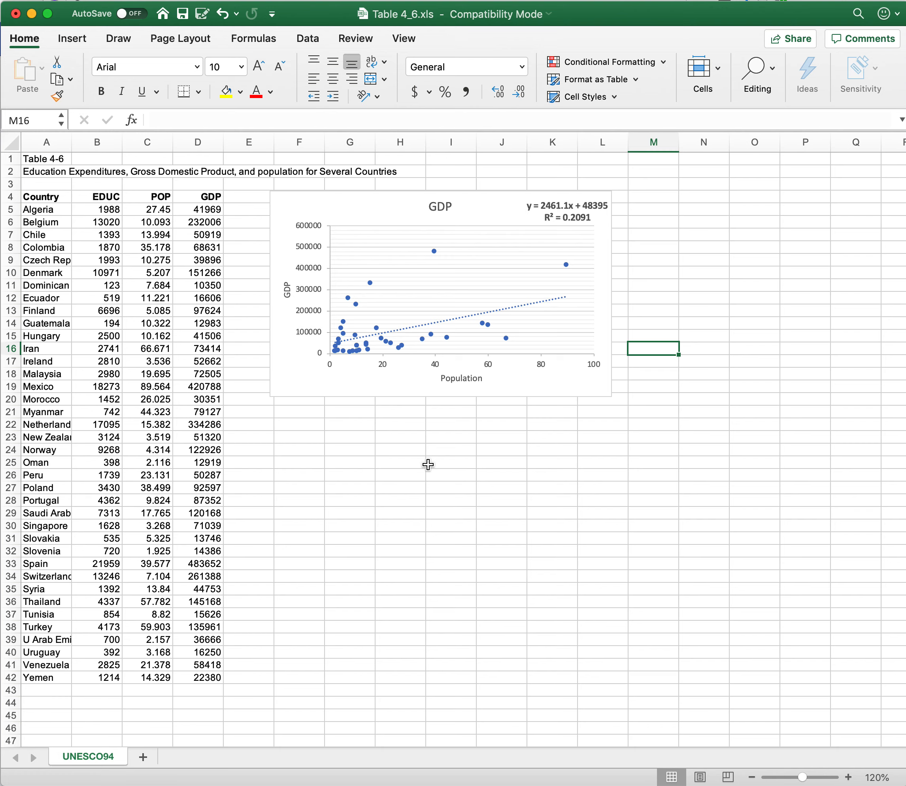
- Change the chart title to "GDP v Population"
left_click(442, 205)
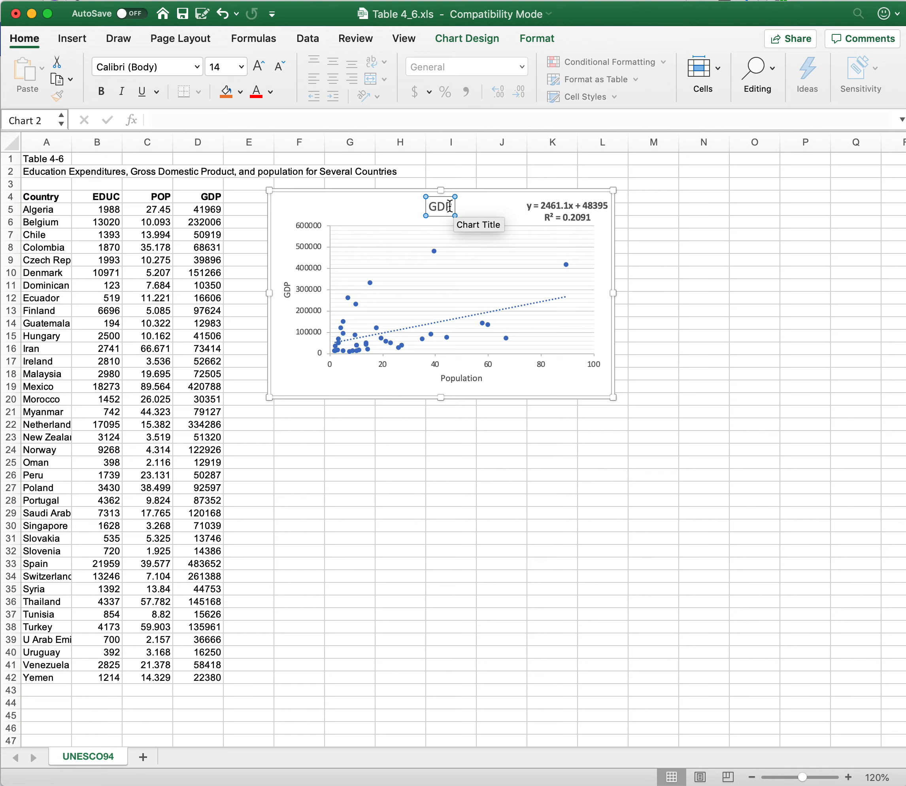
left_click(452, 206)
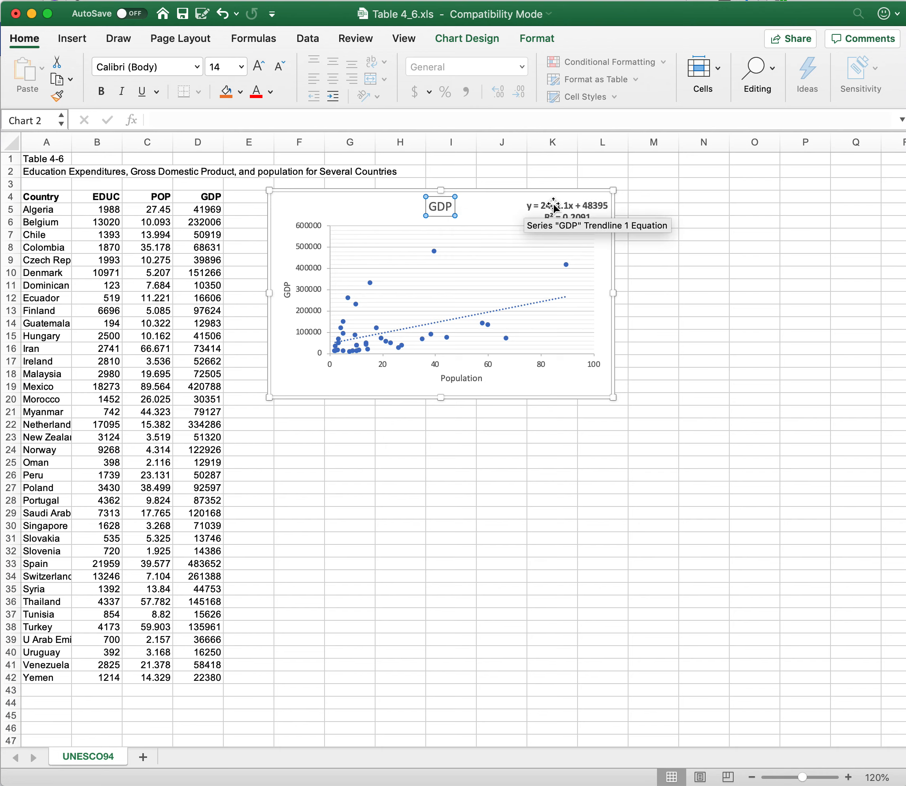
type("v P")
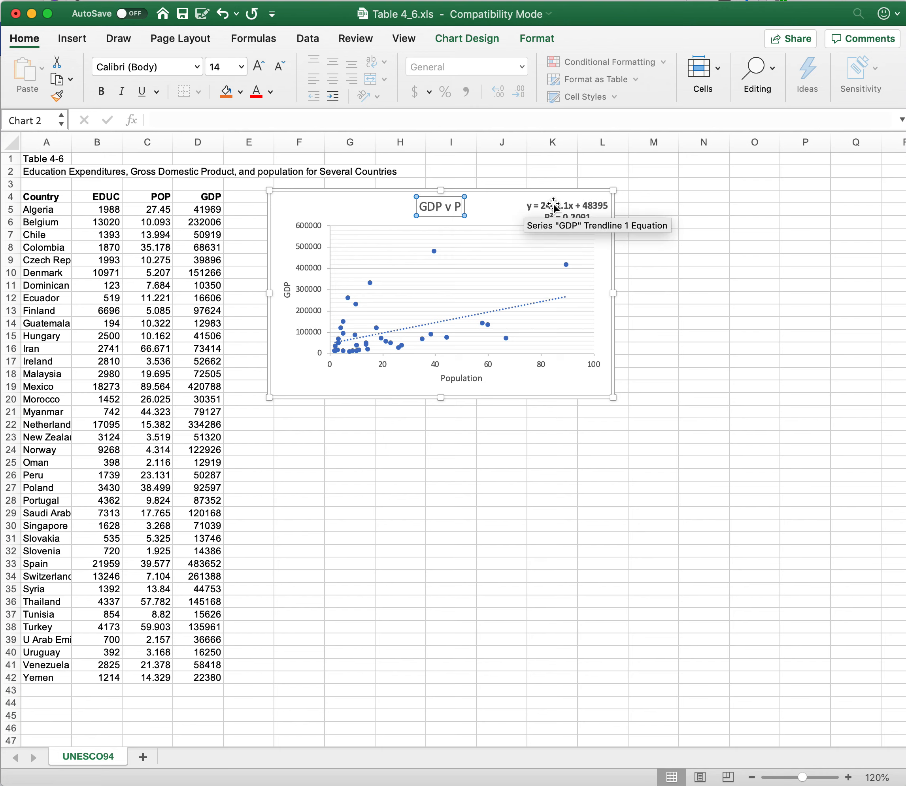
type("opulat")
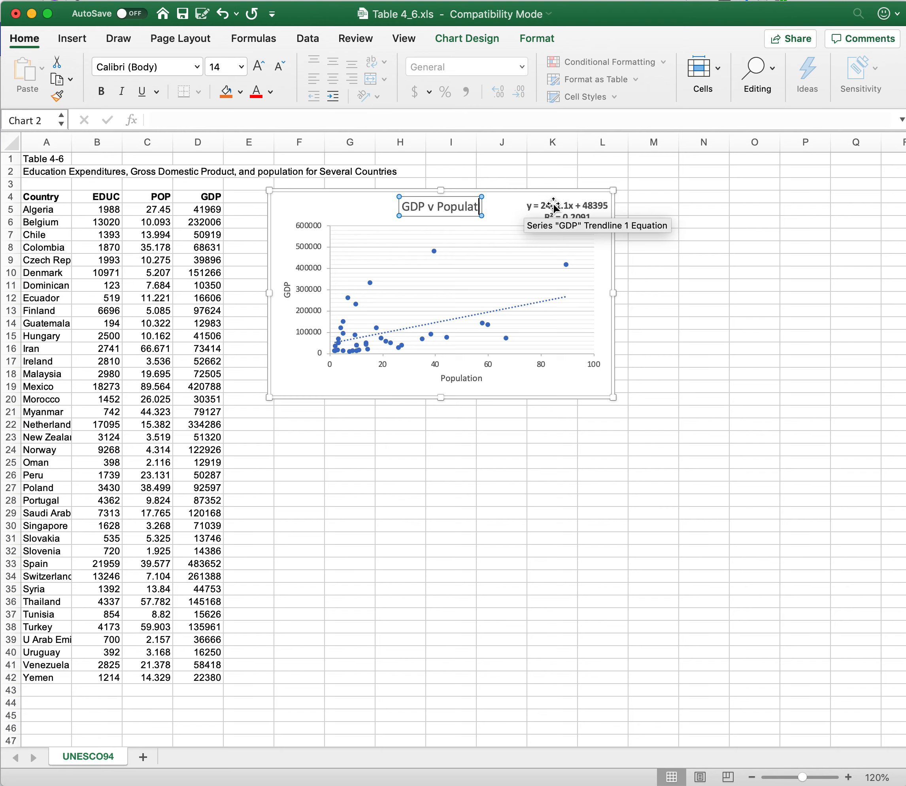
type("ions")
key("BackSpace")
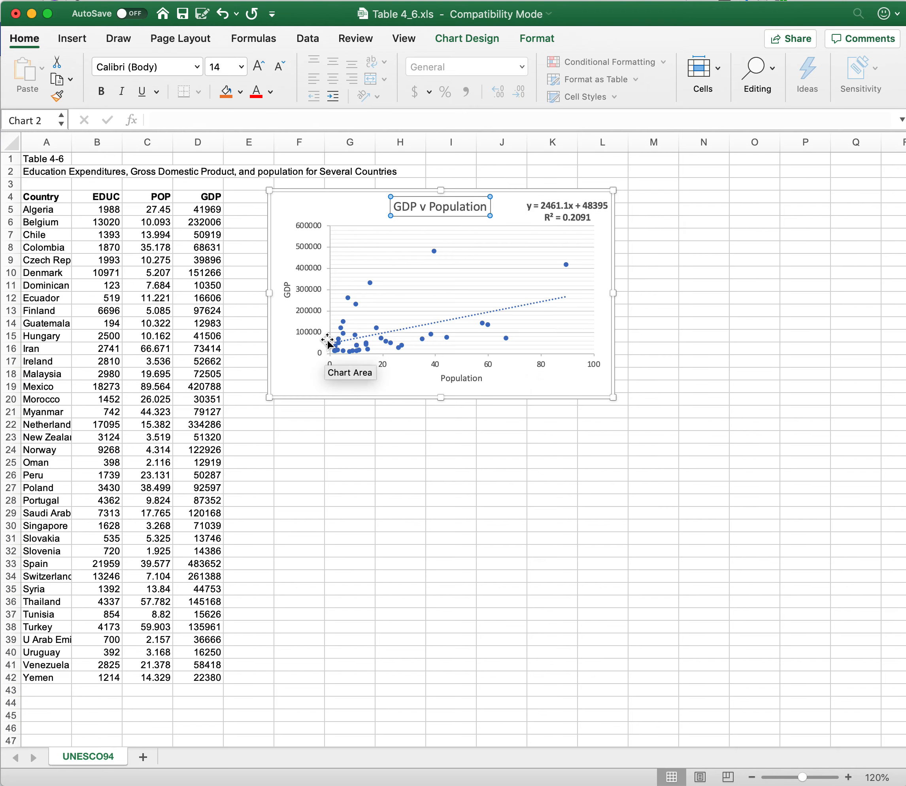
left_click(356, 452)
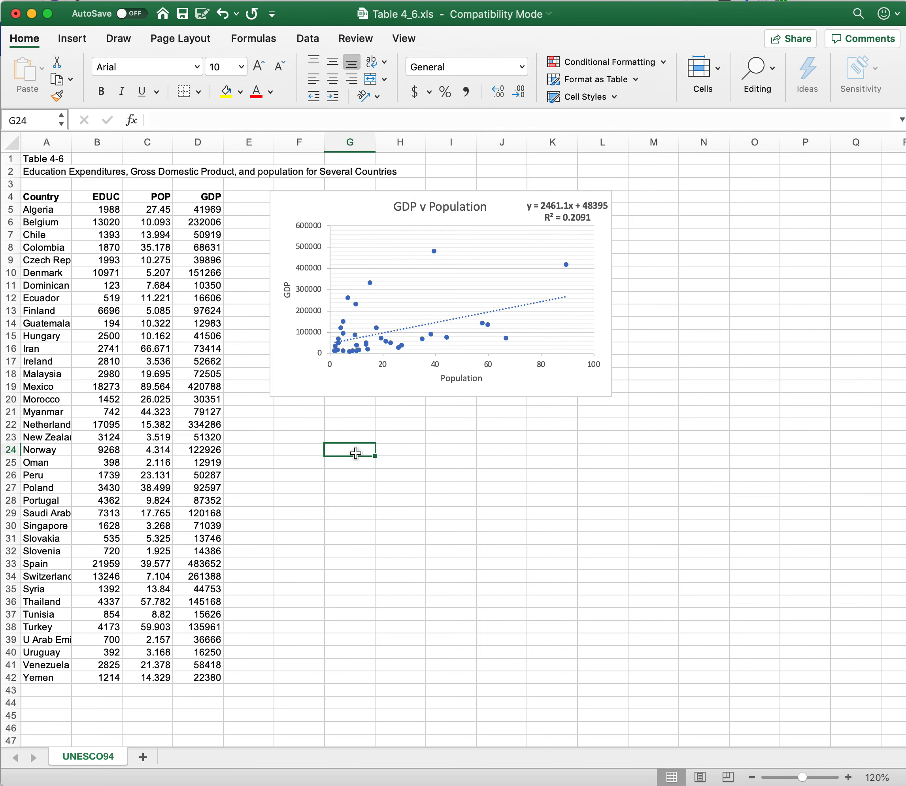
- Insert a scatter chart from the EDUC and GDP columns (B4:B42 and D4:D42) and place it below the GDP v Population chart
left_click(116, 197)
left_click_drag(116, 197, 115, 680)
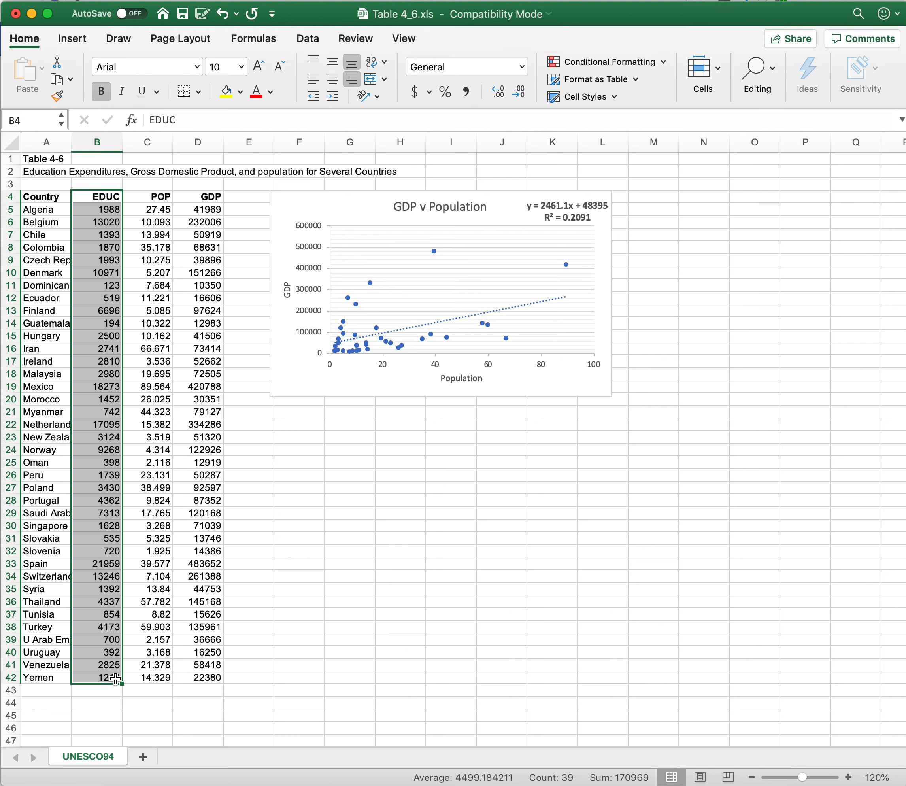
right_click(214, 199)
left_click(192, 195)
left_click_drag(111, 196, 116, 677)
left_click_drag(204, 197, 198, 673)
left_click_drag(202, 197, 200, 527)
scroll(302, 464, "down", 4)
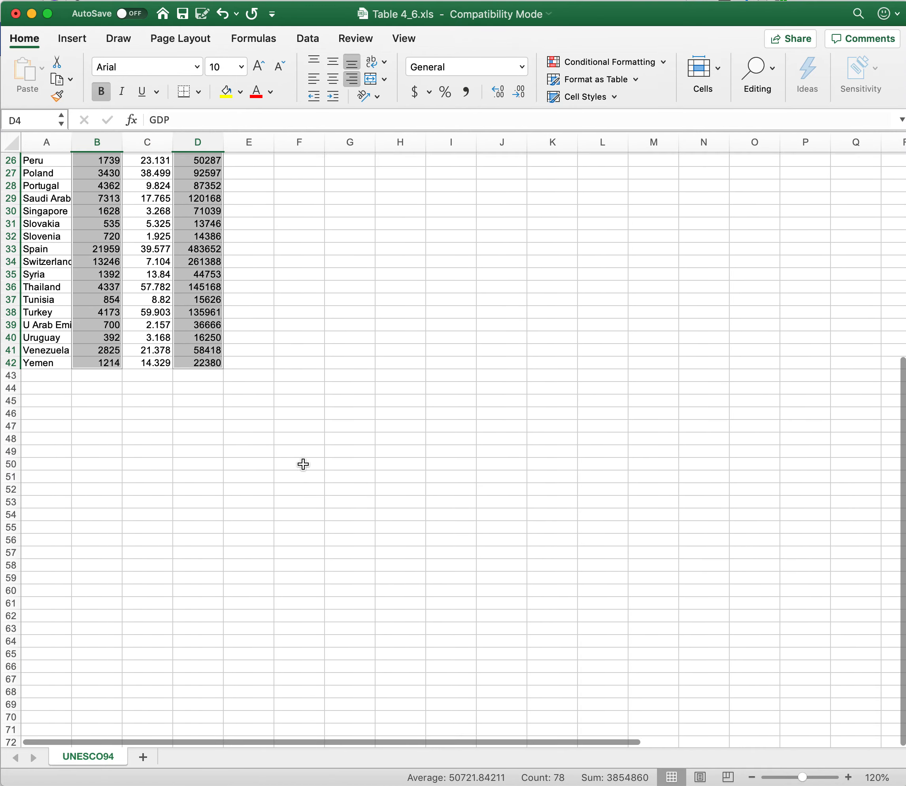
scroll(303, 464, "up", 8)
scroll(303, 464, "right", 1)
scroll(303, 455, "left", 1)
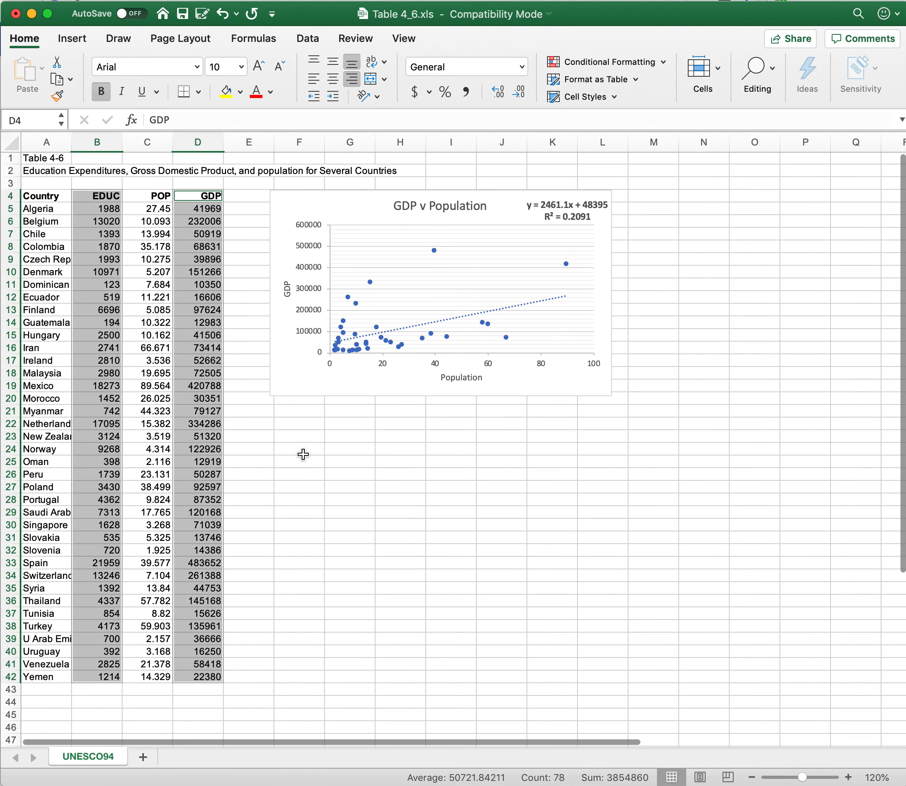
left_click(71, 35)
left_click(384, 67)
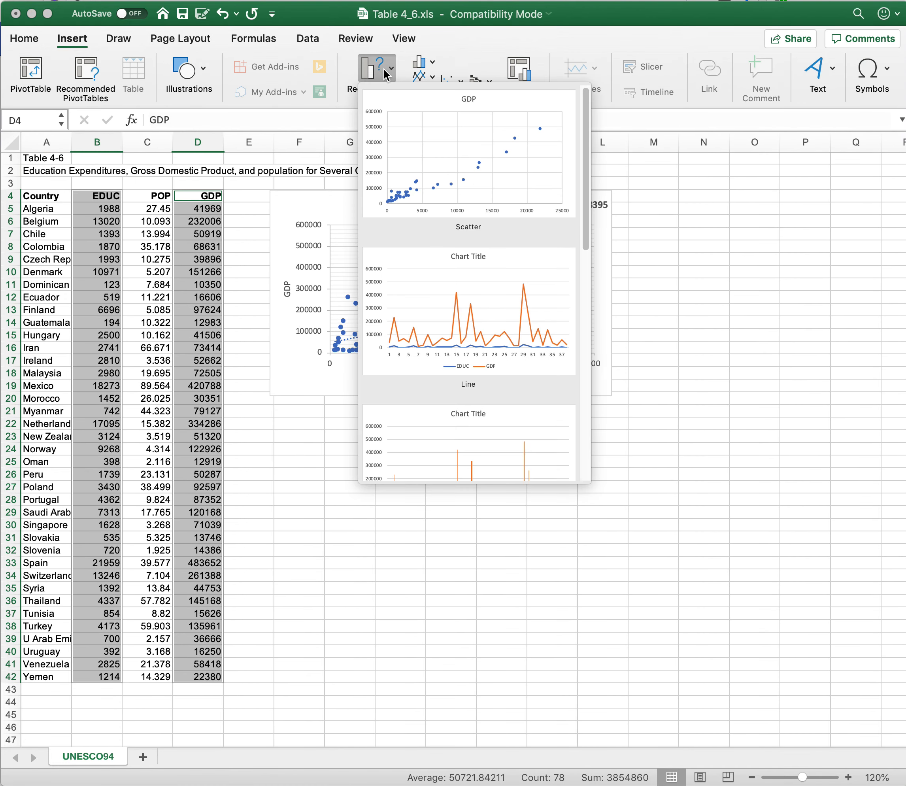
left_click(462, 167)
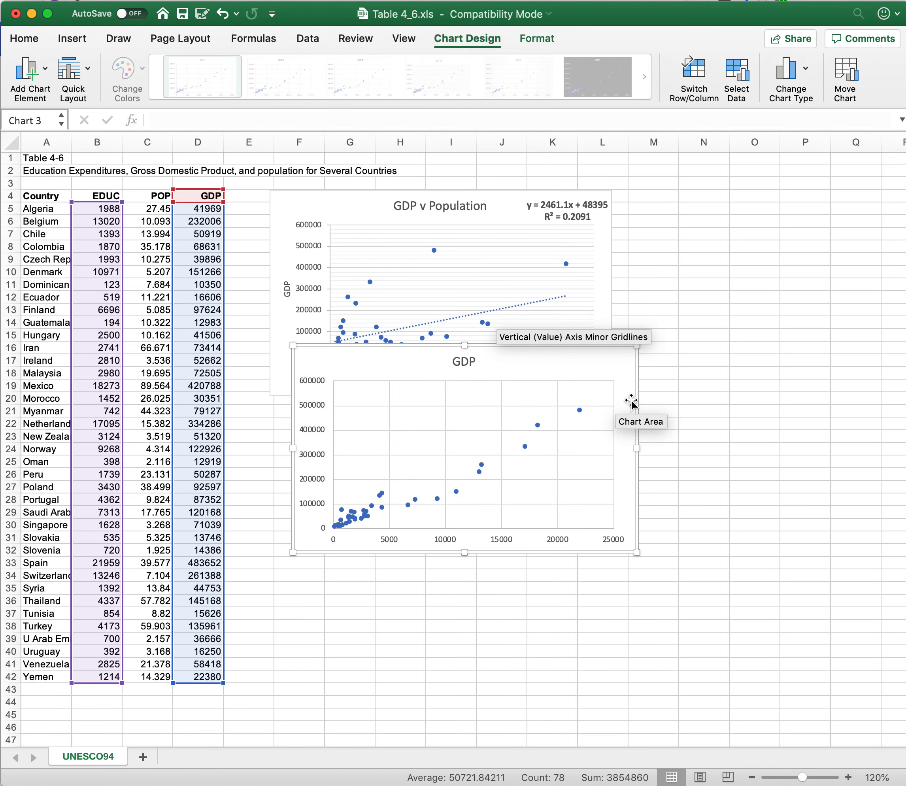
left_click_drag(637, 398, 616, 468)
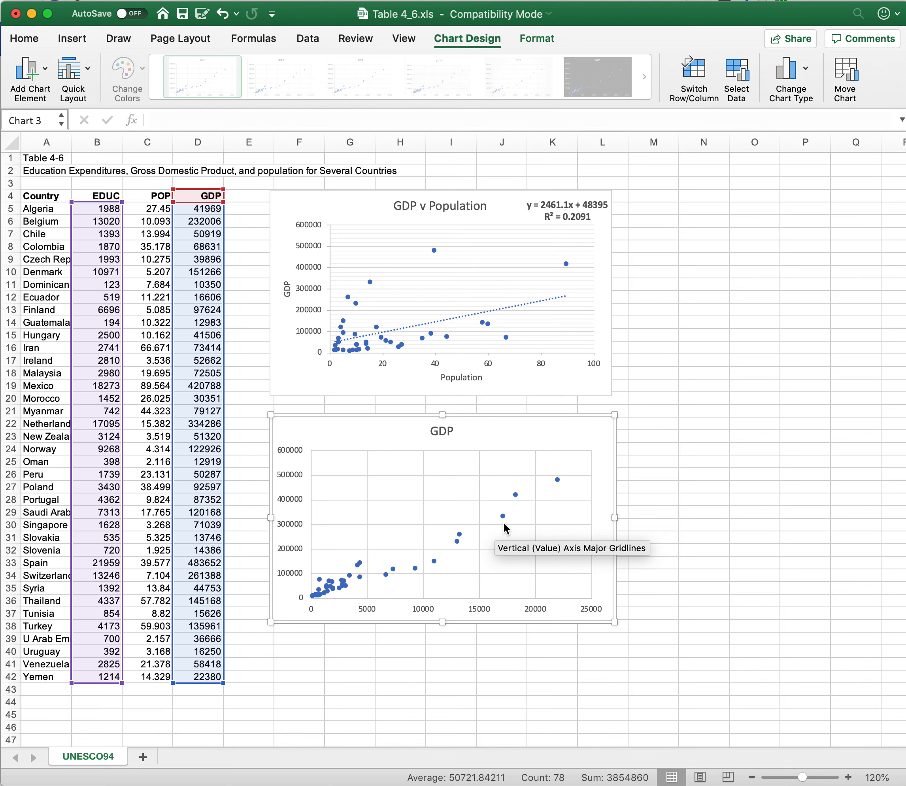
- Apply the layout with a linear trendline and equation to the new chart, and move the equation label above the plot area, beside the title
left_click(82, 75)
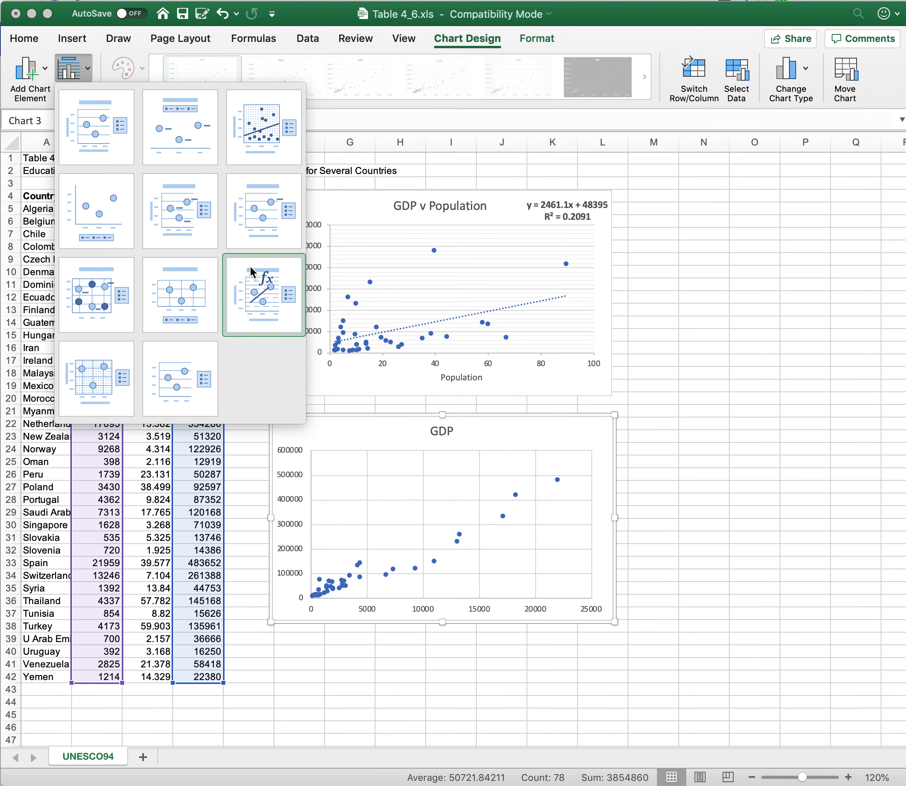
left_click(259, 275)
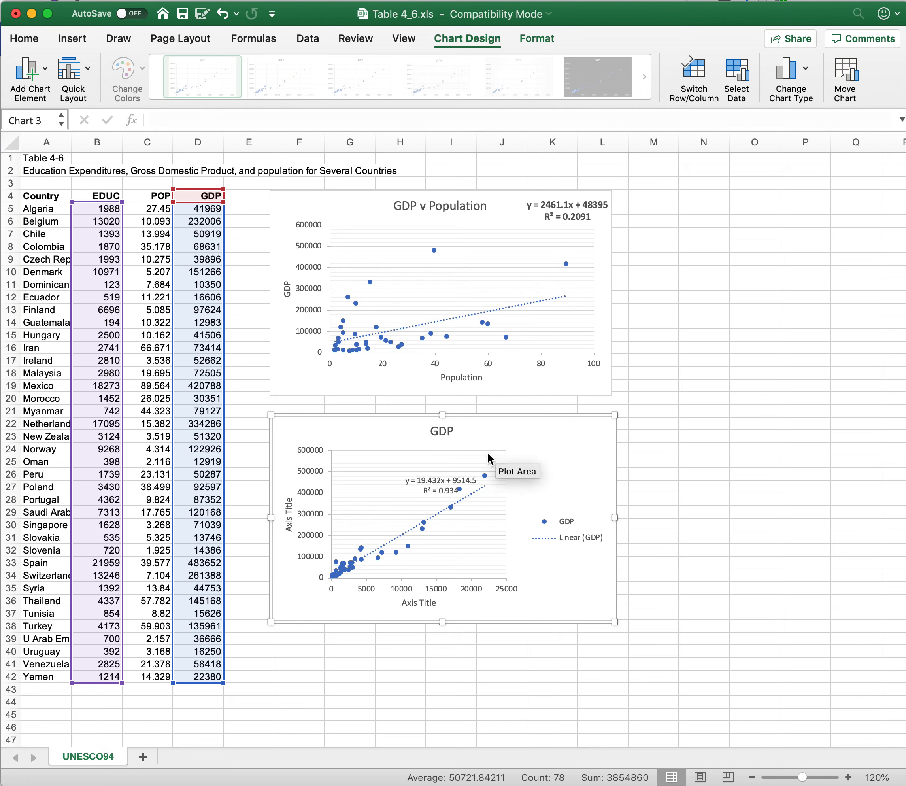
left_click_drag(457, 483, 561, 429)
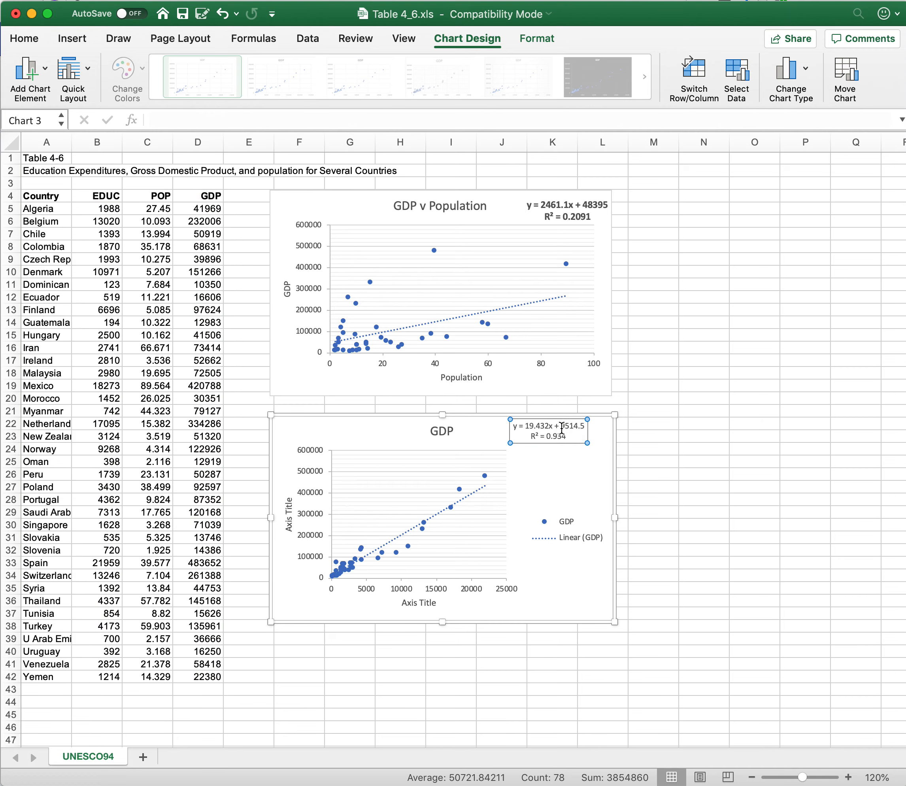
- Delete the new chart's legend and set its horizontal axis title to "Education Spending"
left_click(569, 535)
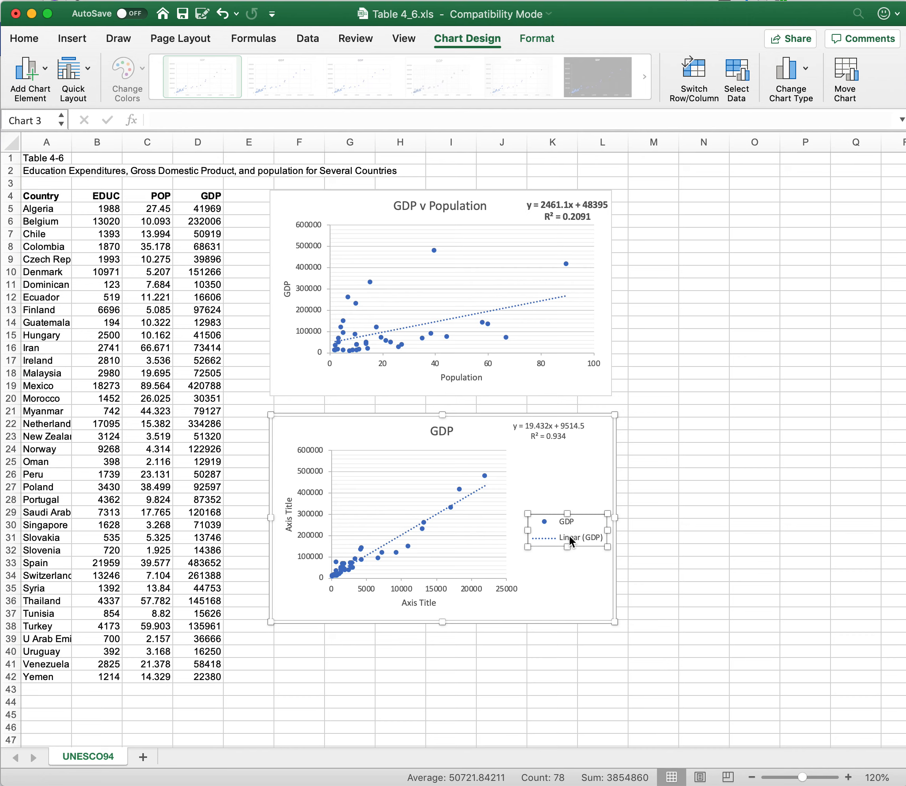
key("Delete")
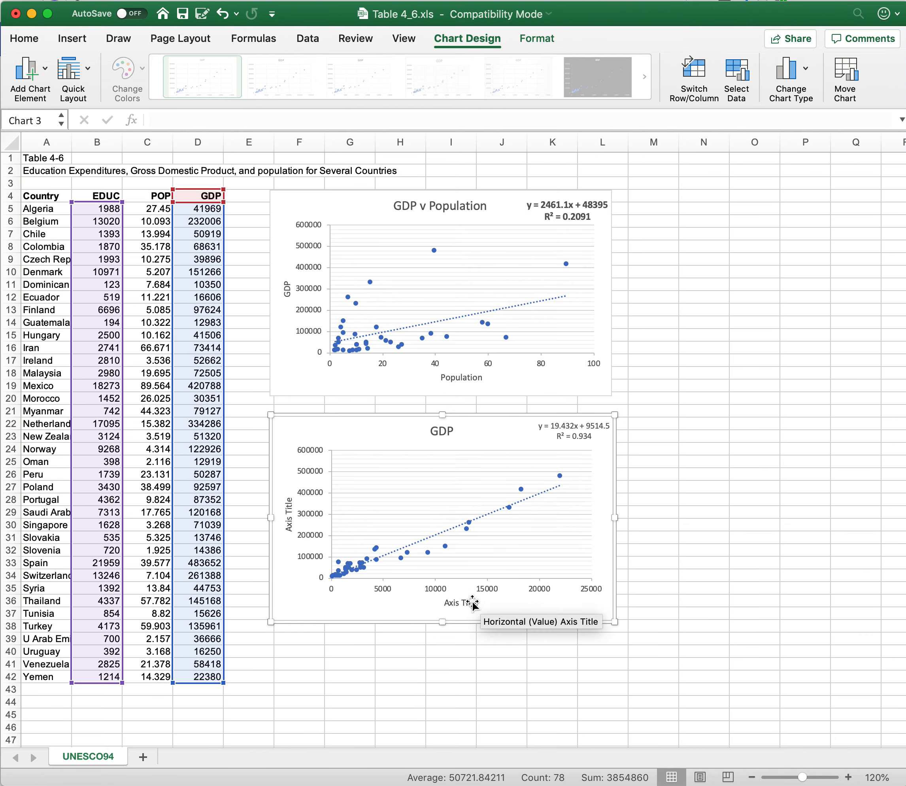
left_click(455, 603)
left_click_drag(454, 603, 473, 603)
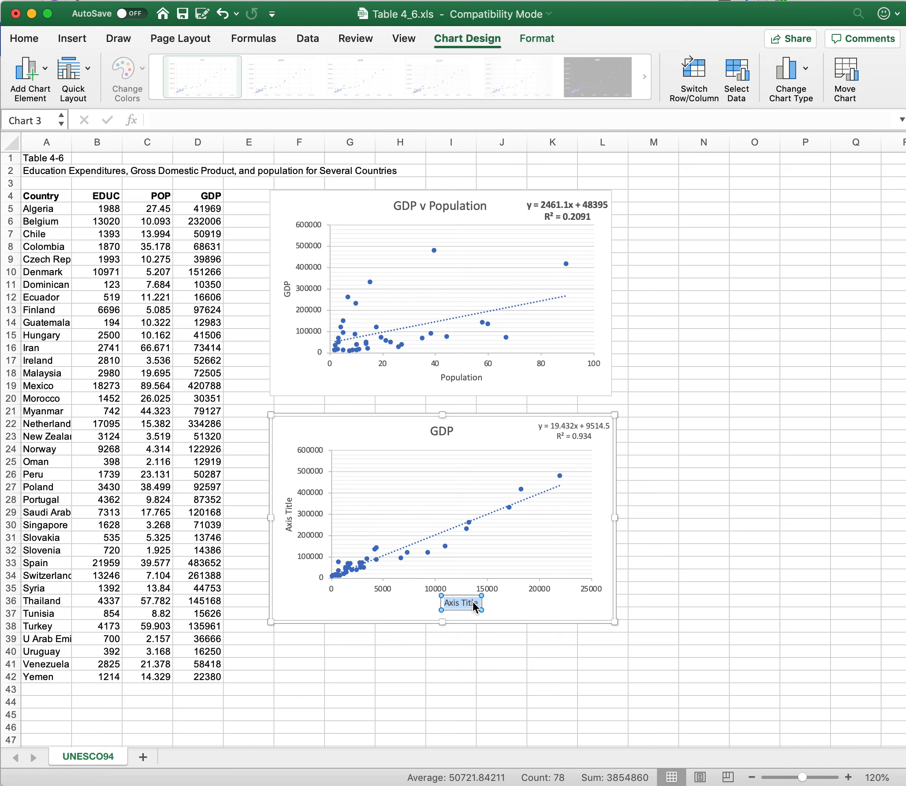
type("Education Spending")
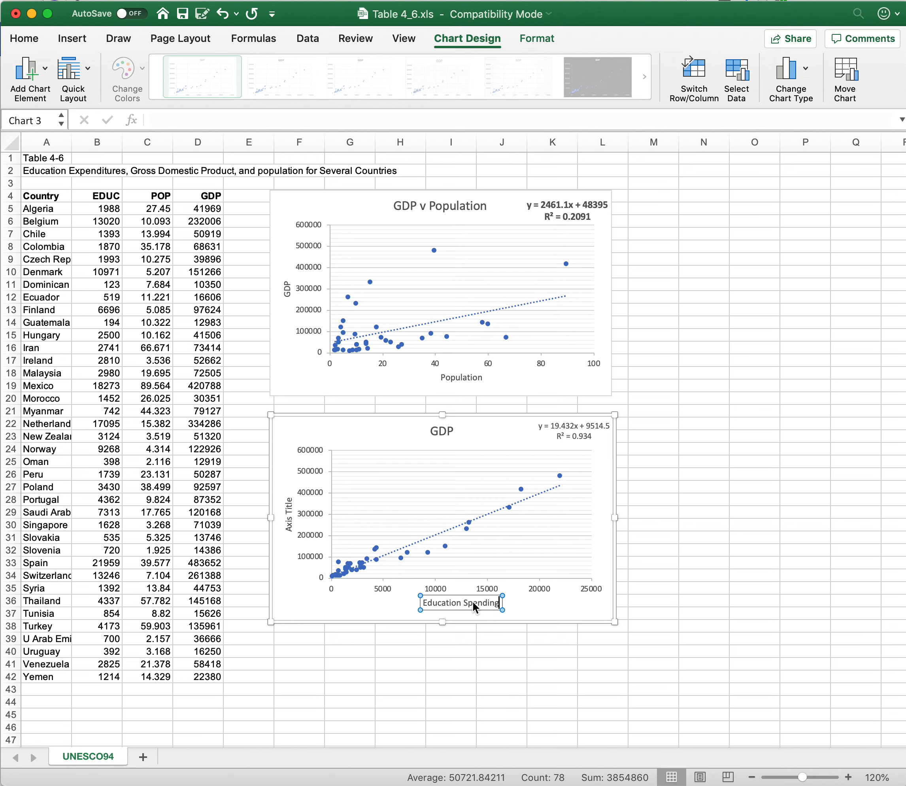
- Set the new chart's vertical axis title to "GDP"
left_click(288, 515)
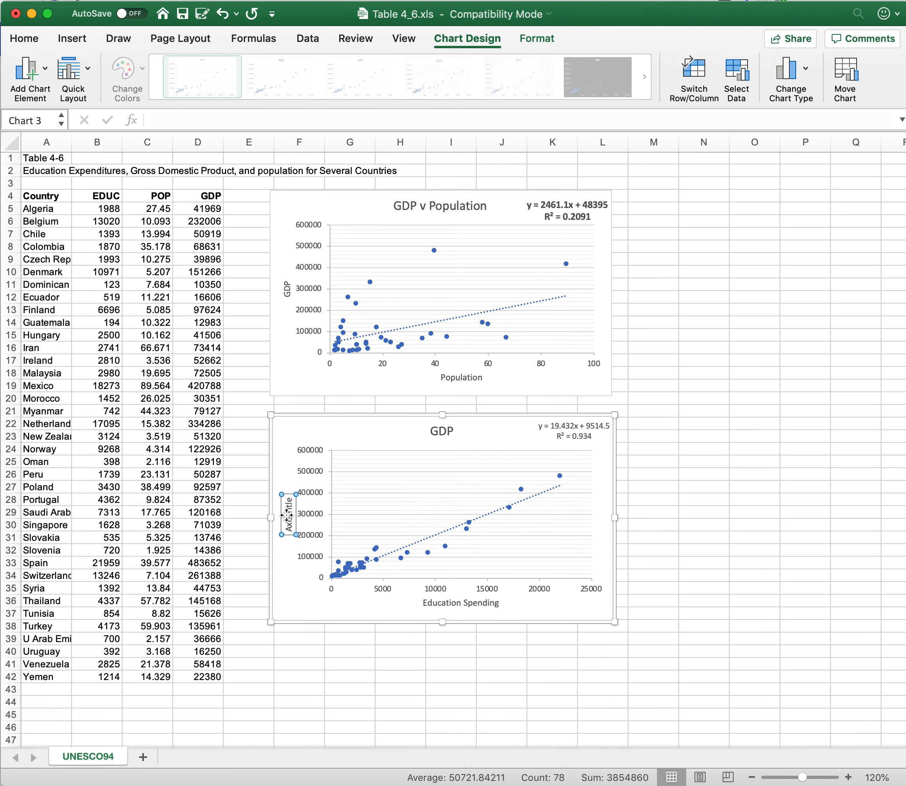
double_click(287, 515)
double_click(288, 524)
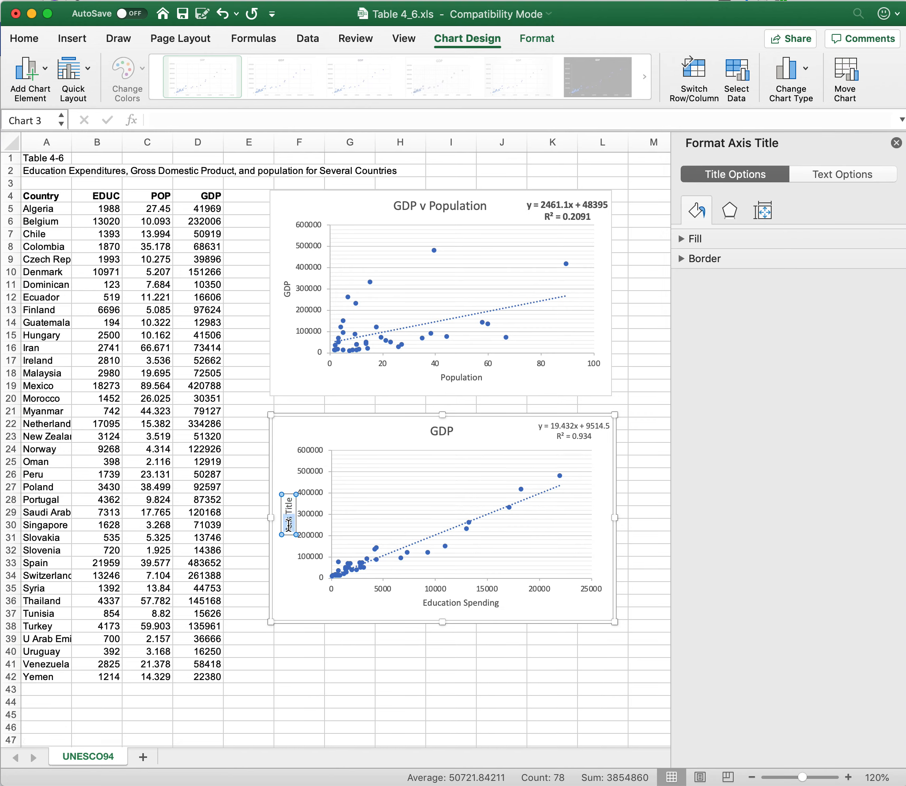
left_click_drag(288, 524, 287, 507)
type("GDP")
- Change the new chart's title to "GDP v Education Spending"
left_click(461, 426)
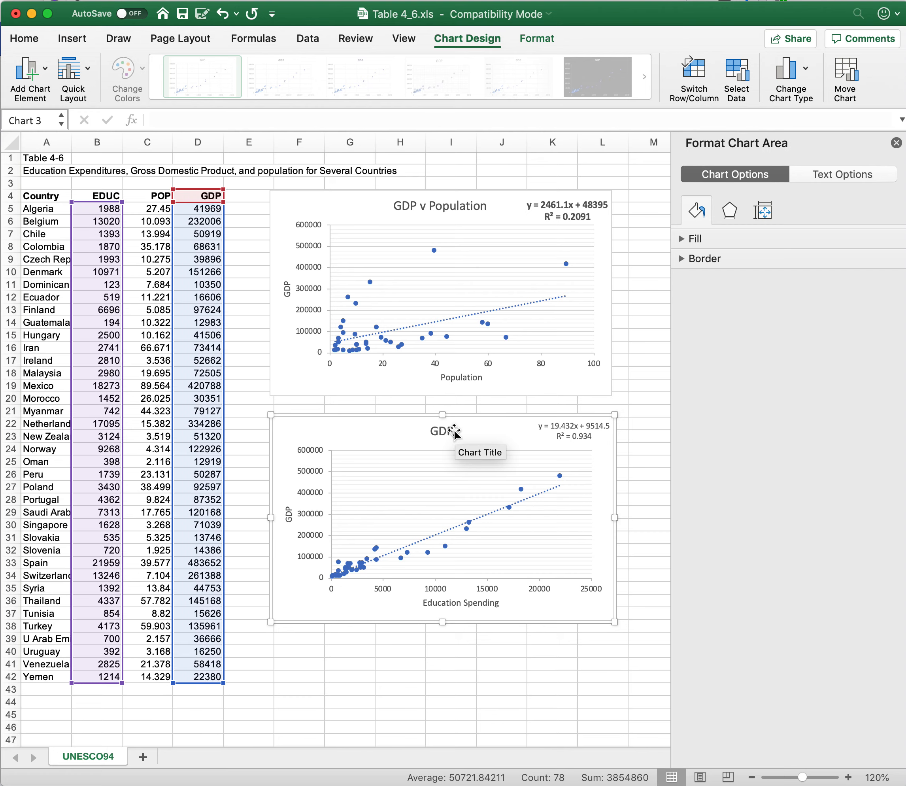
left_click(452, 430)
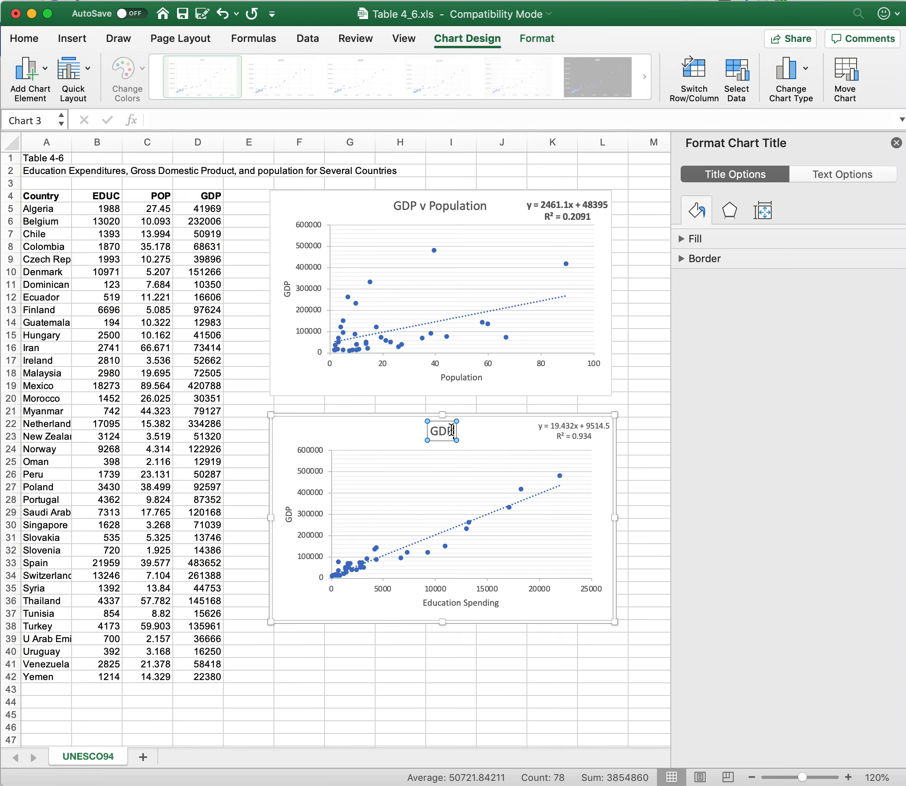
type("v Education")
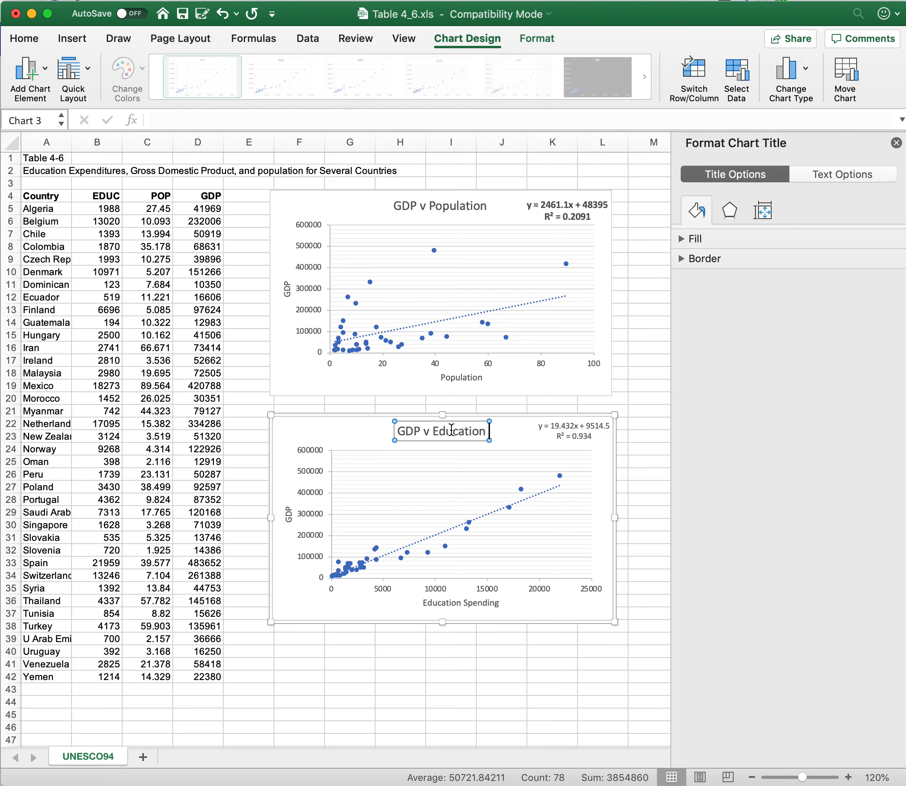
type(" Spending")
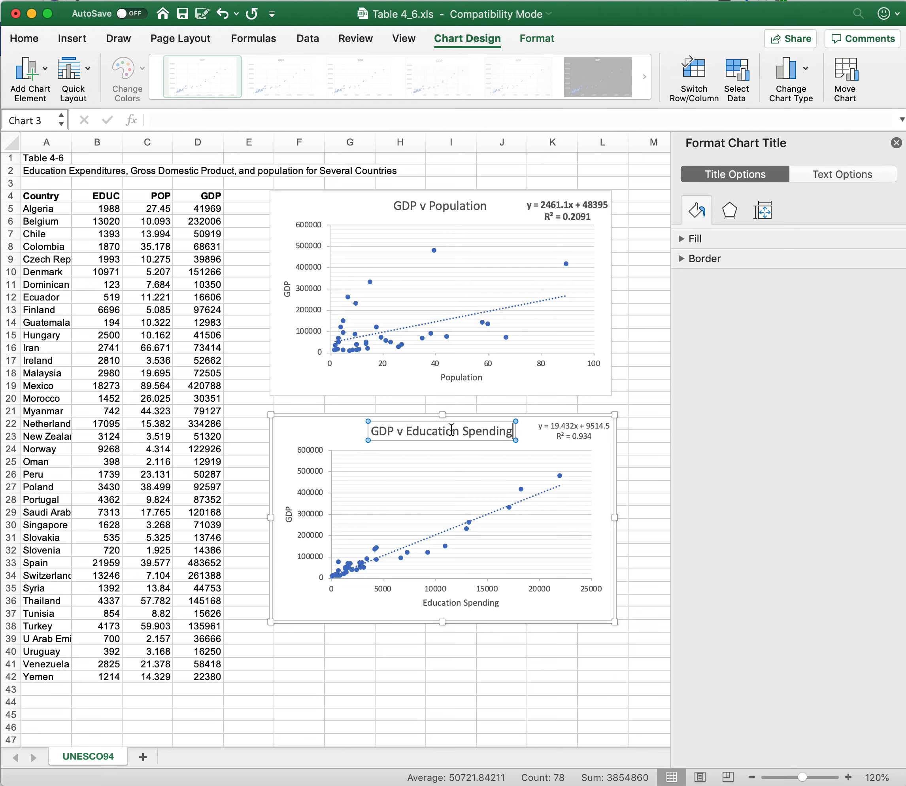
- Format the trendline equation and R² label of the GDP v Education Spending chart as bold at font size 10.5
left_click(556, 440)
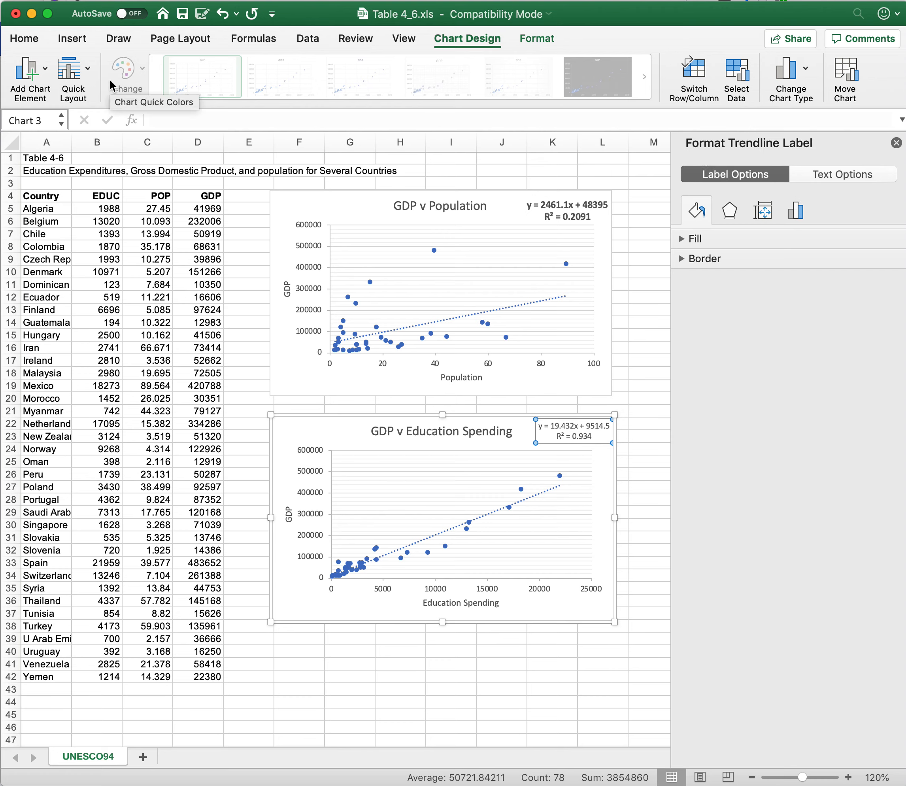
left_click(22, 37)
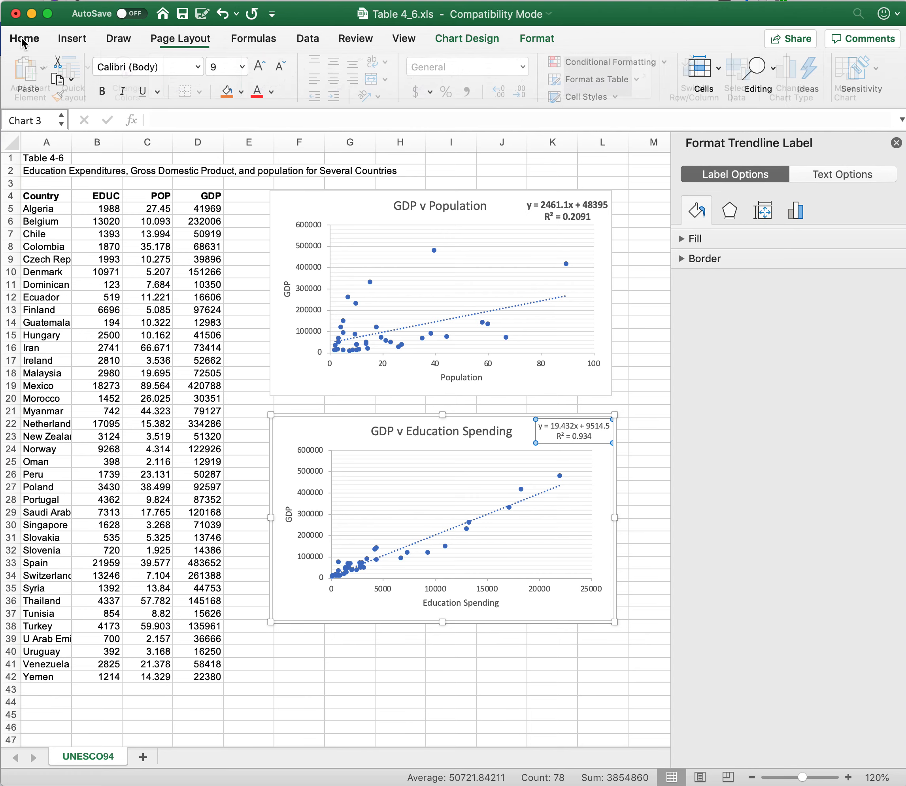
left_click(265, 72)
left_click(265, 72)
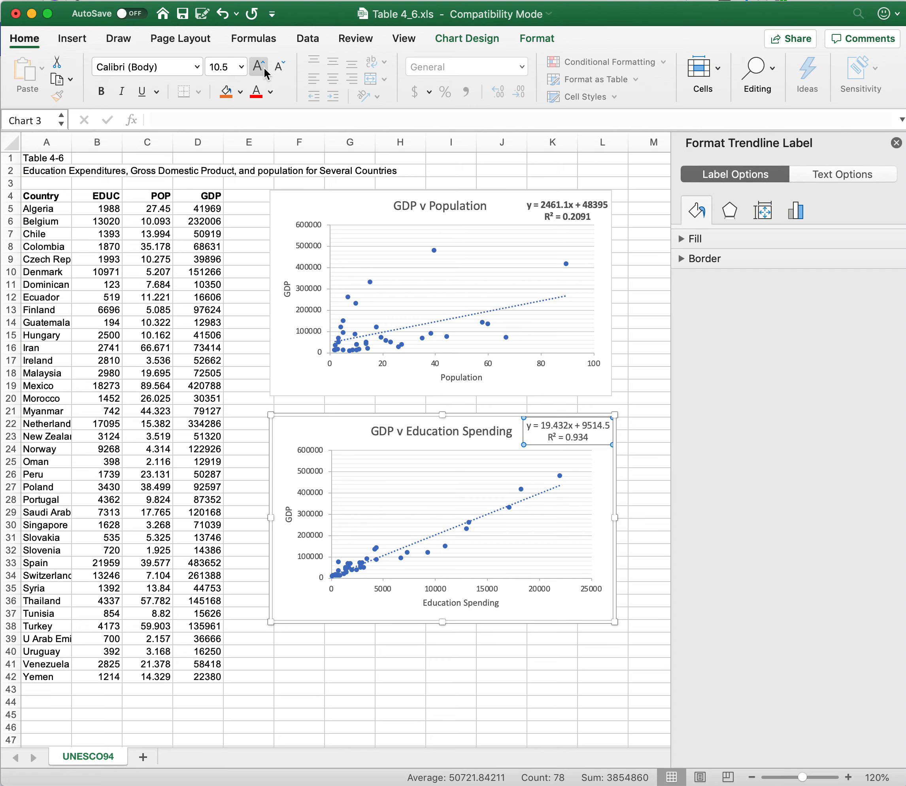
left_click(107, 92)
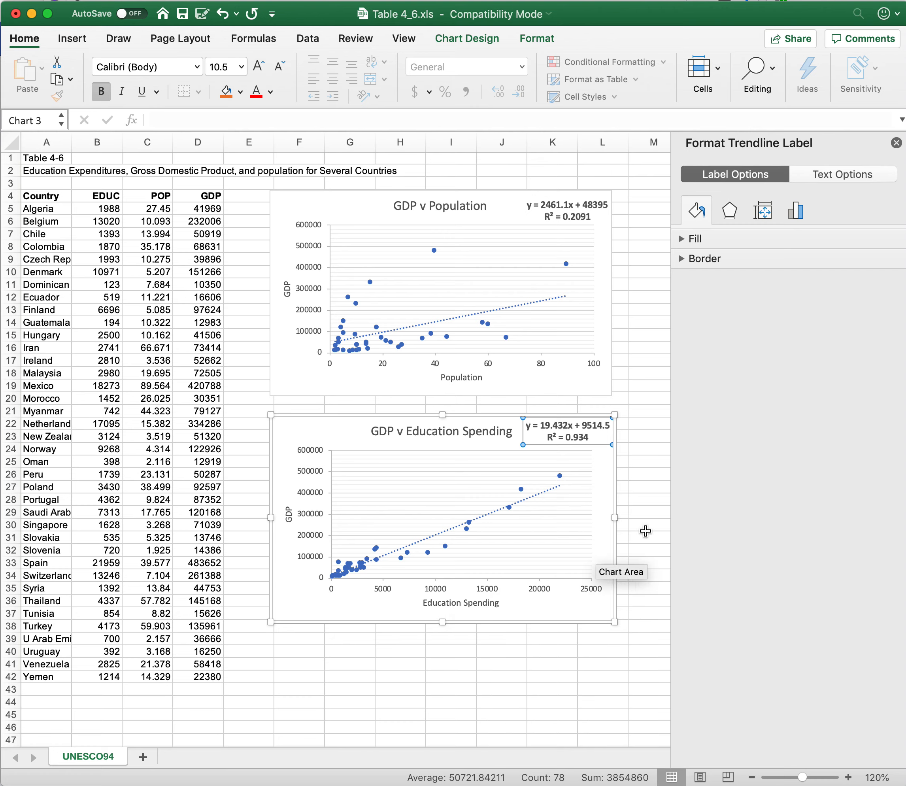
left_click(642, 545)
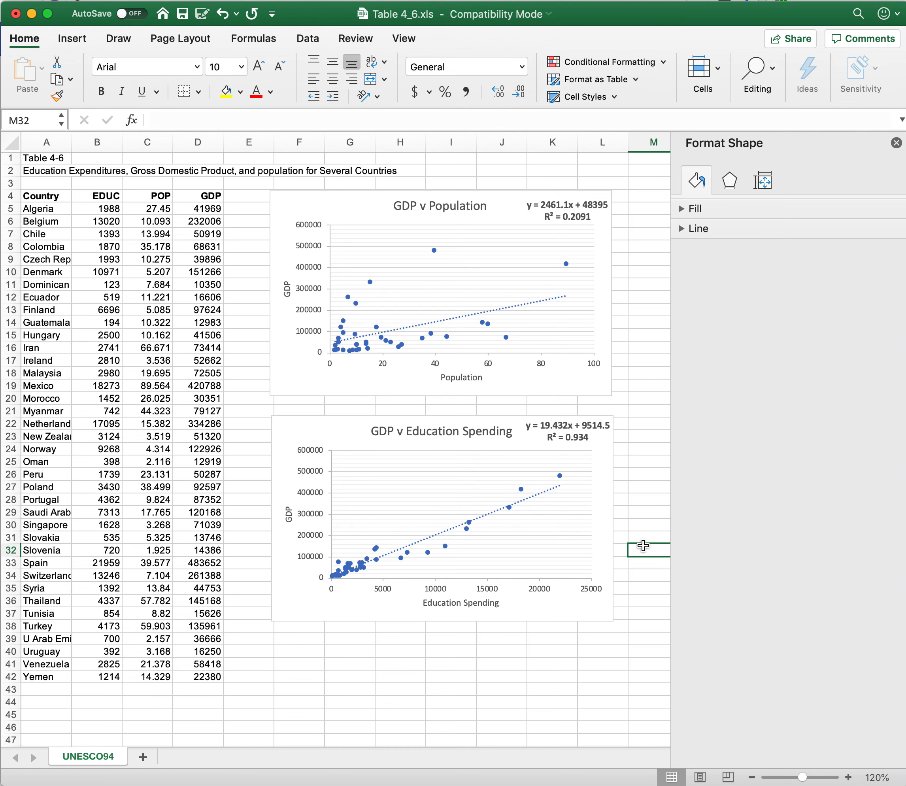
- Close the shape formatting pane and enter the heading "Coefficet of Correlation" in cell M10
left_click(896, 143)
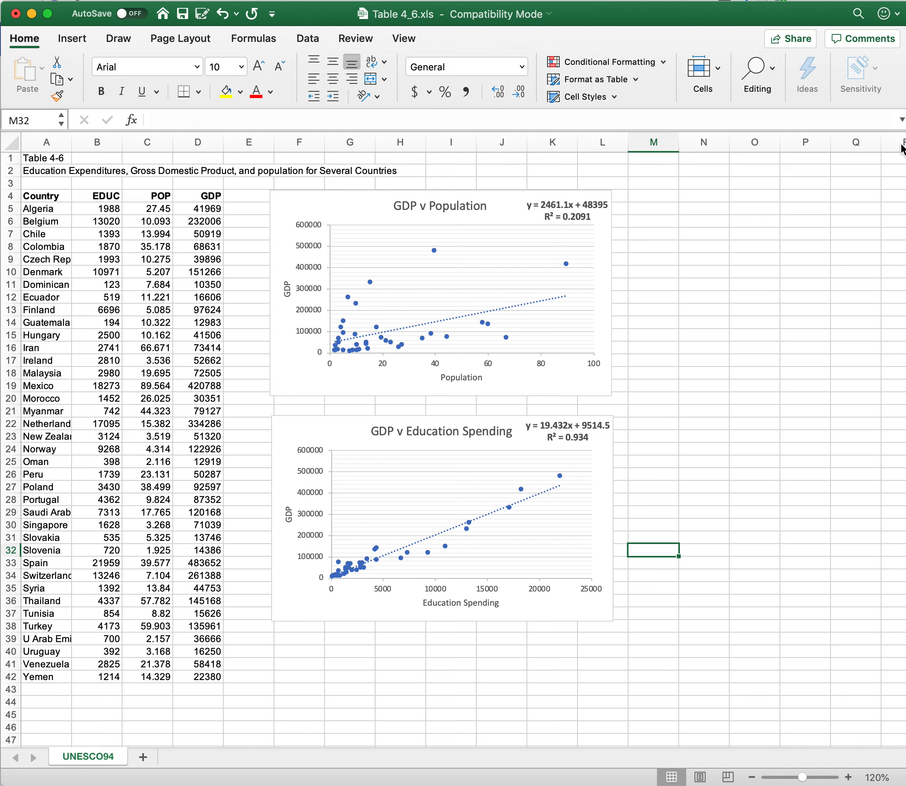
left_click(669, 271)
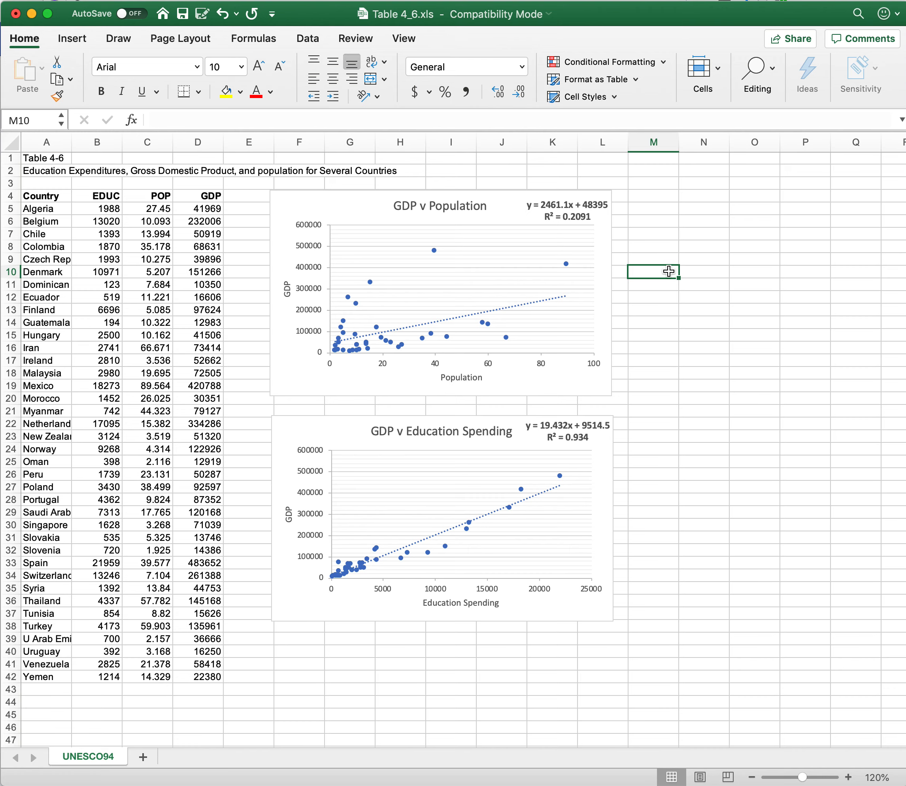
type("Coeffic")
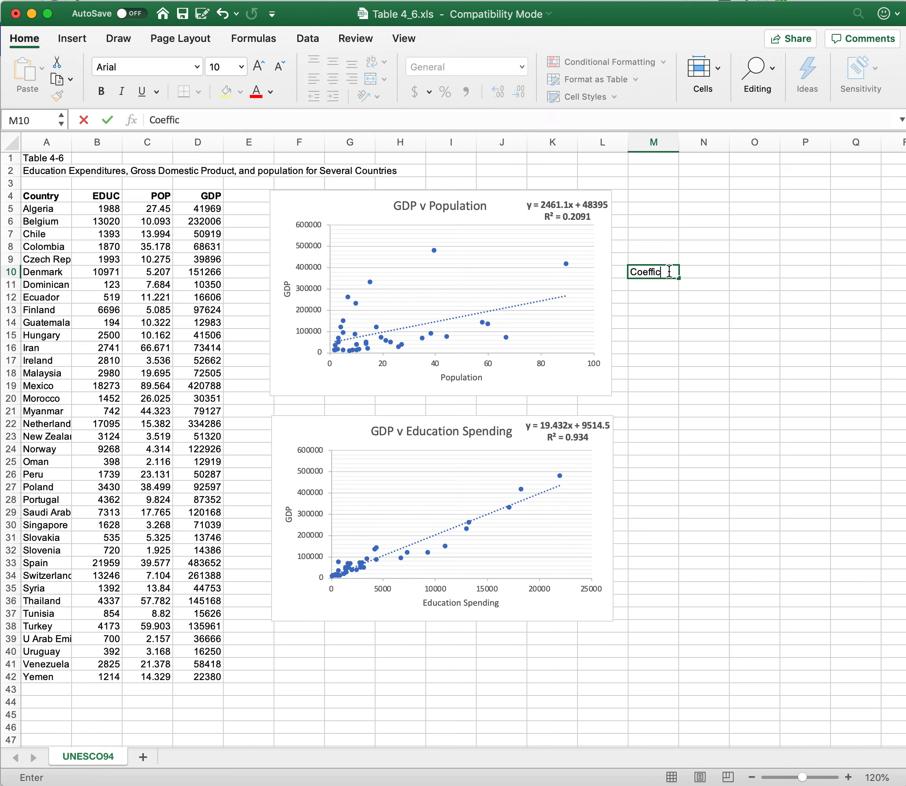
type("et of Correlation")
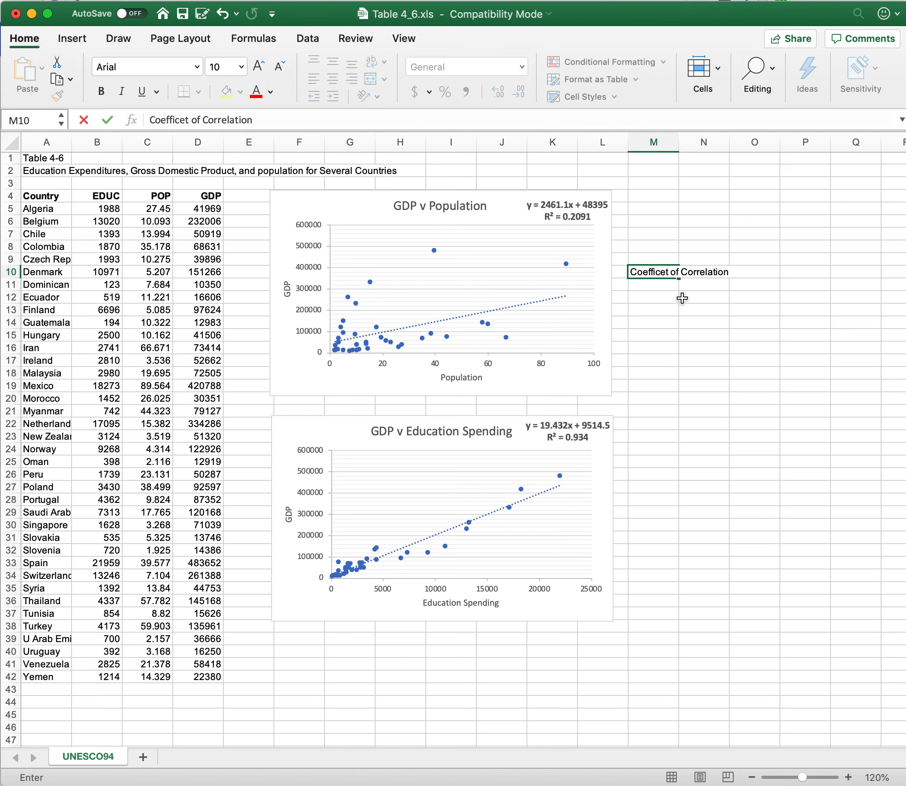
- Enter the column headers "R^2" in M12 and "R" in N12
left_click(666, 298)
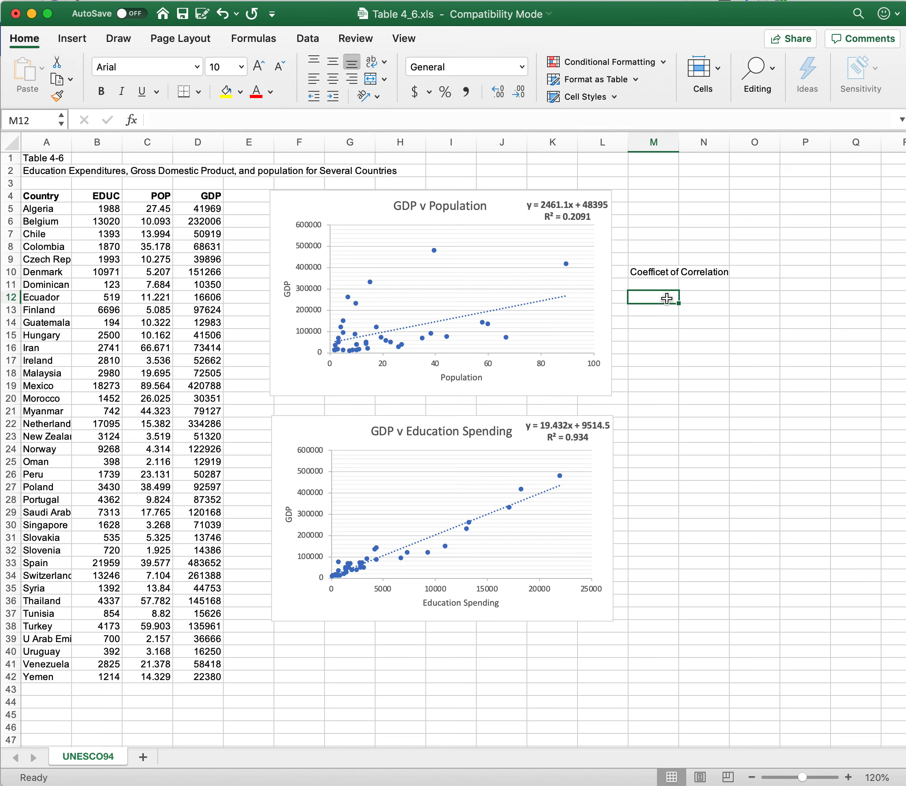
type("R")
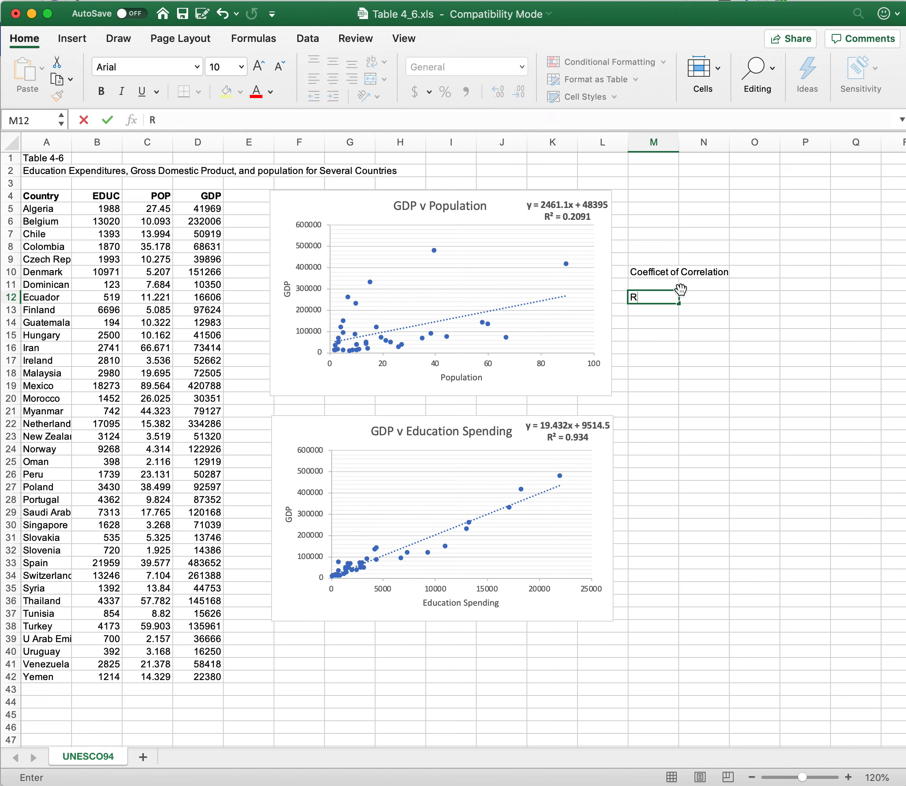
type("^2")
key("Tab")
type("R")
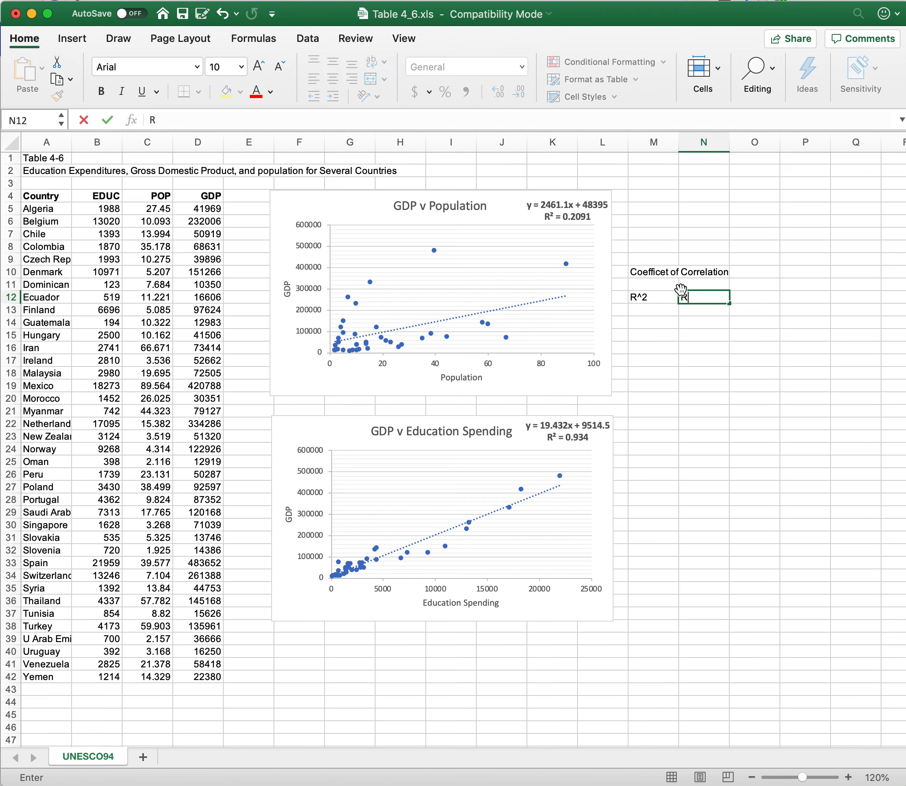
key("Return")
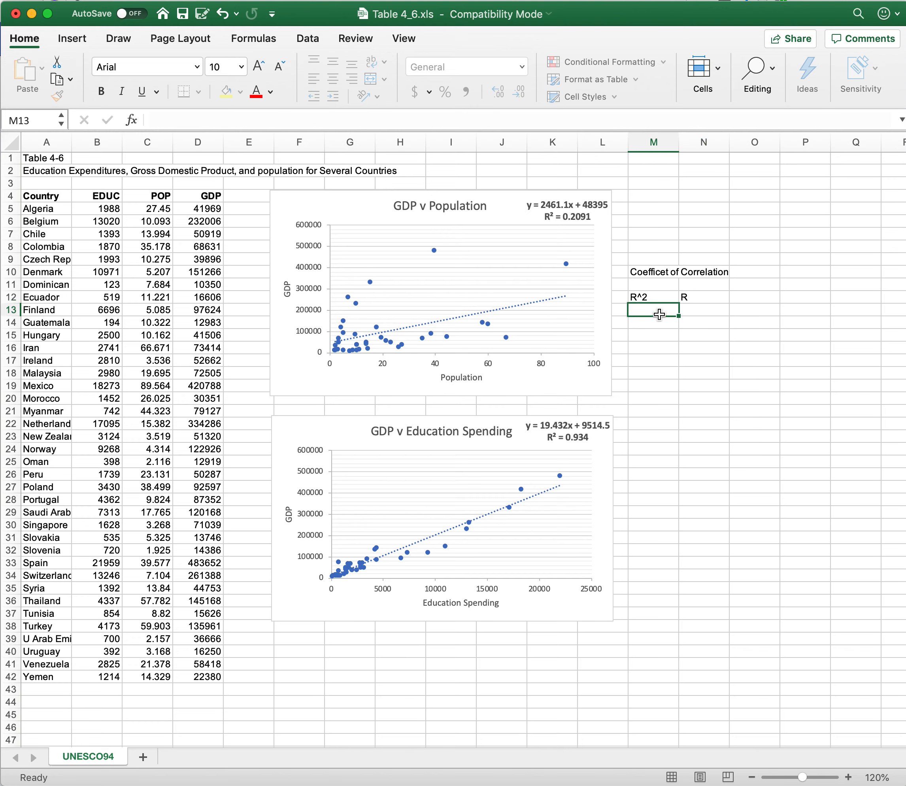
- Enter the population chart's R² value 0.2091 in M13 and compute its square root in N13 with =SQRT(M13)
type(".2091")
left_click(705, 306)
type("=")
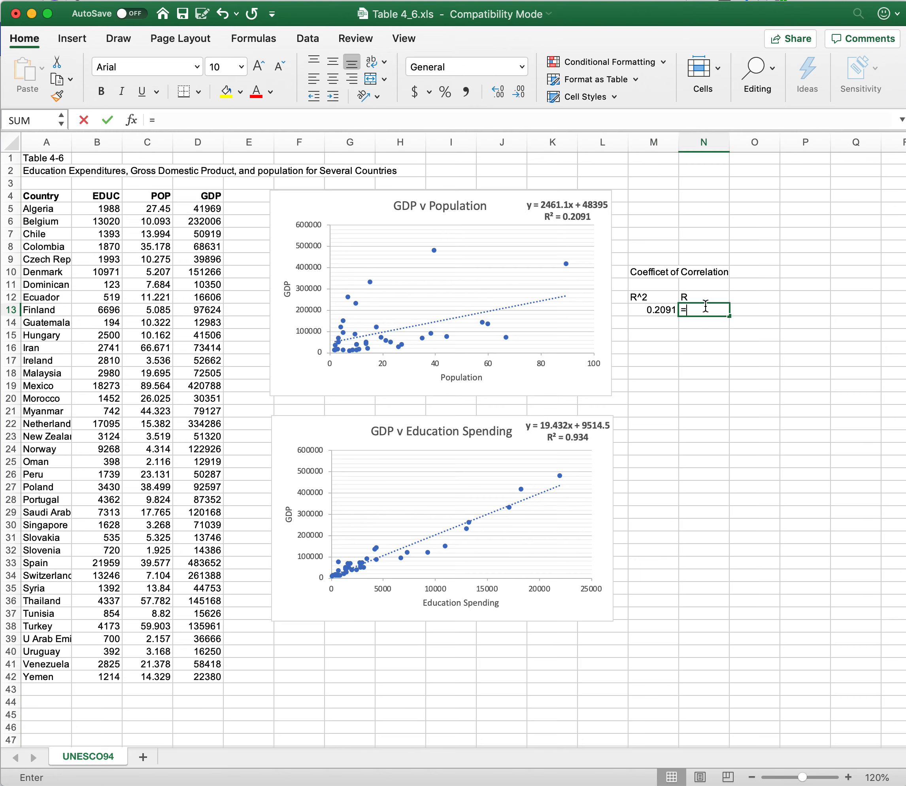
type("sqrt(")
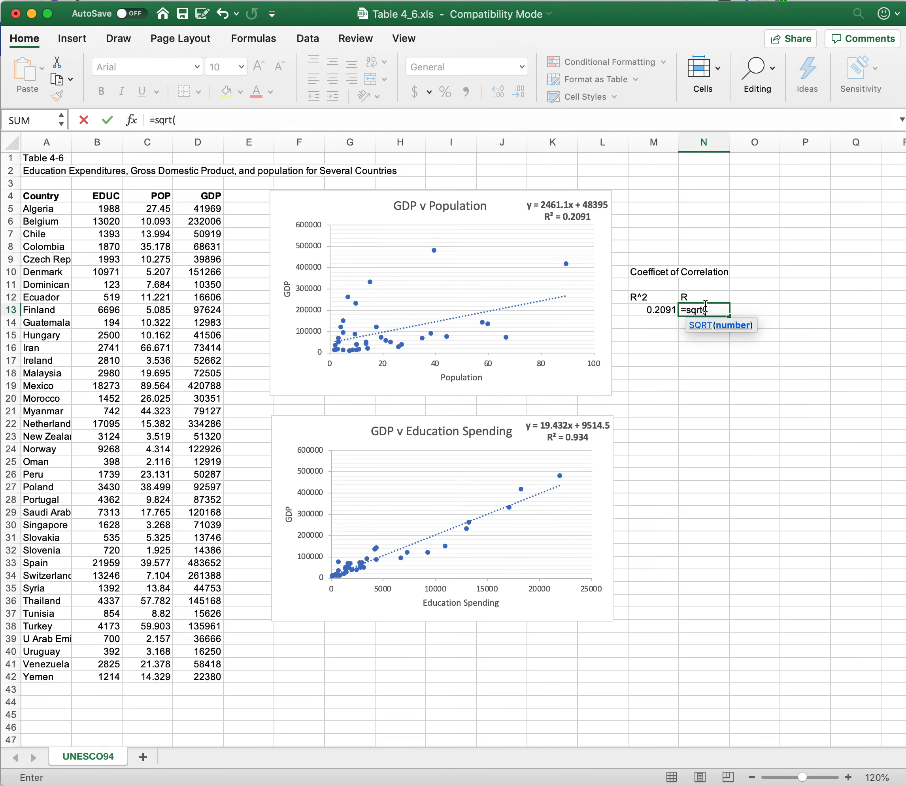
left_click(668, 309)
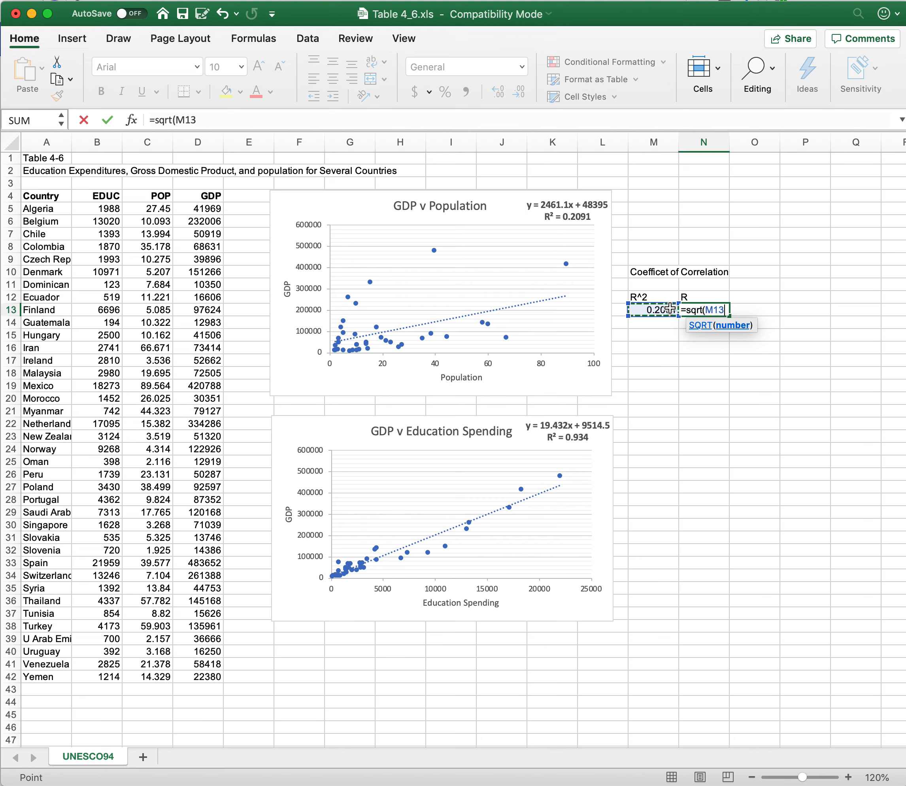
key("Return")
left_click(713, 312)
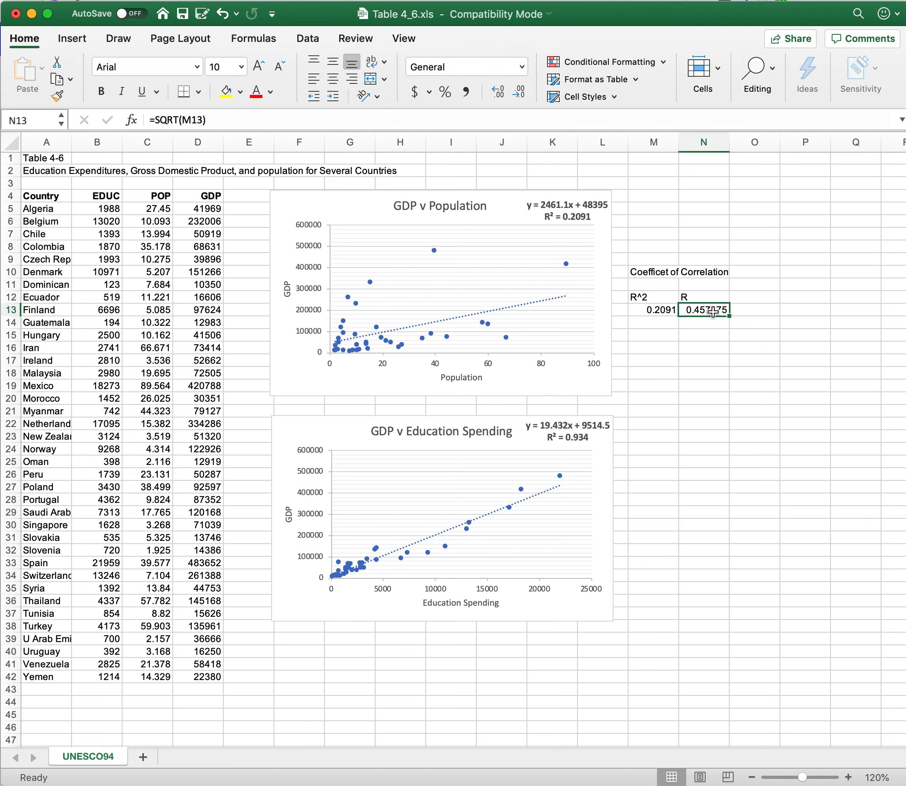
- Format M13:N13 as percentages with one decimal place
left_click_drag(657, 310, 682, 310)
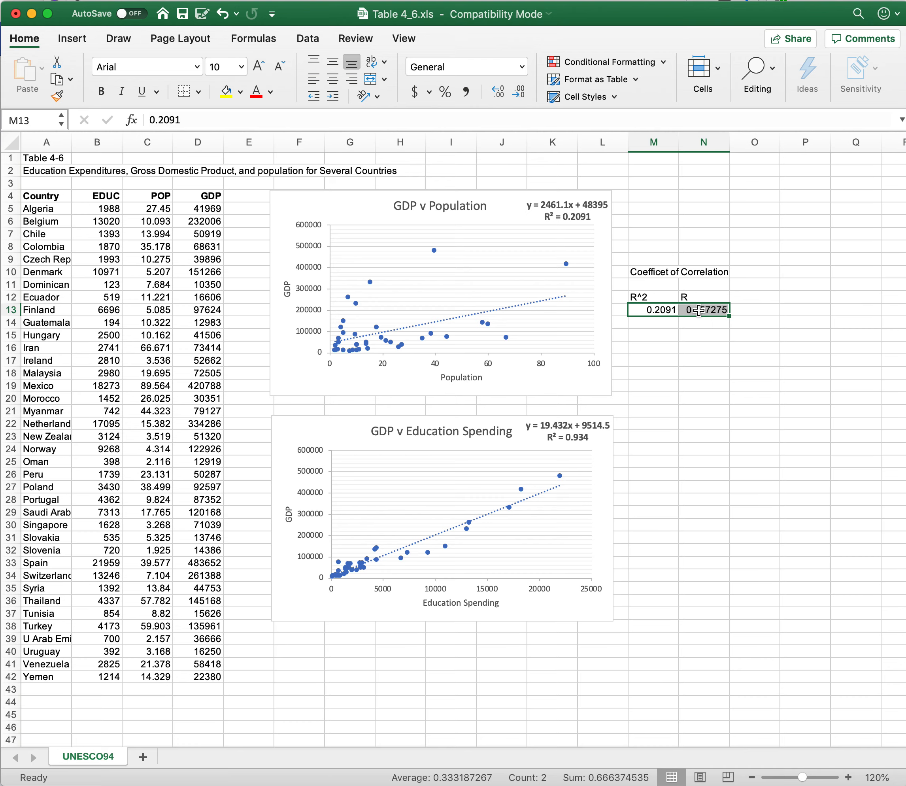
left_click(443, 94)
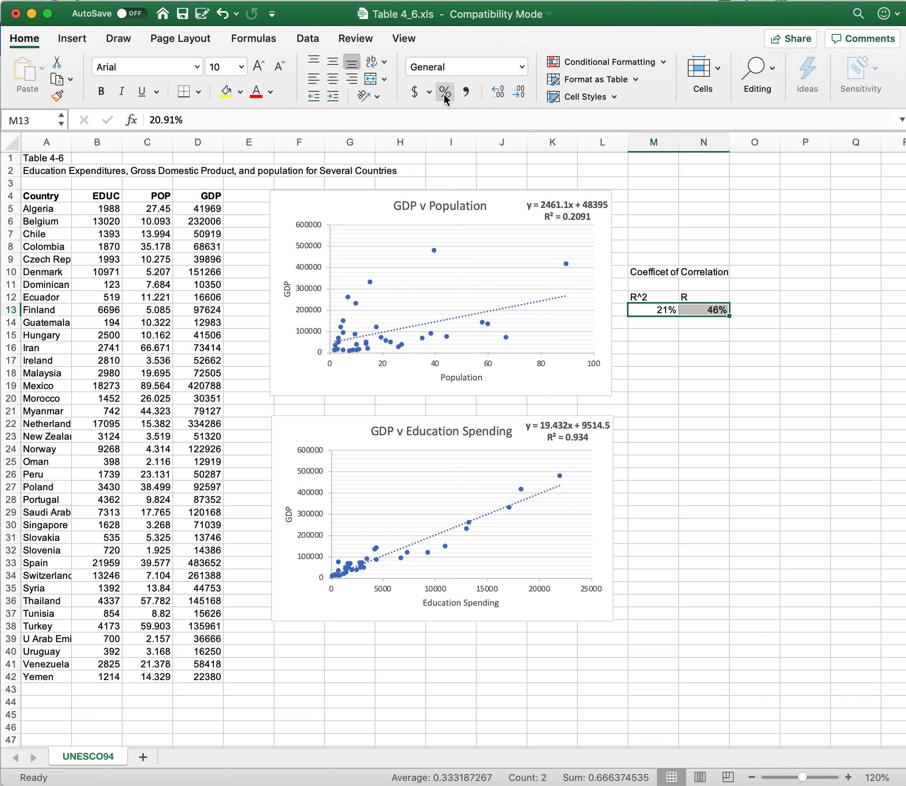
left_click(500, 90)
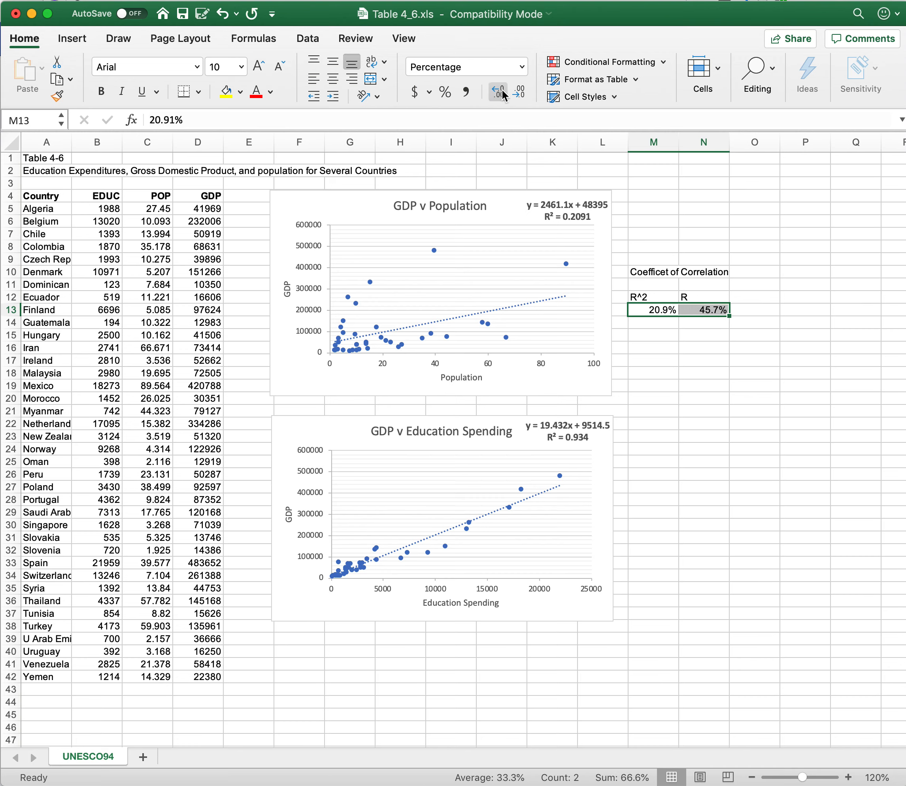
- Right-align the R^2 and R headers in M12:N12 and make them bold
left_click(648, 296)
left_click_drag(648, 296, 697, 299)
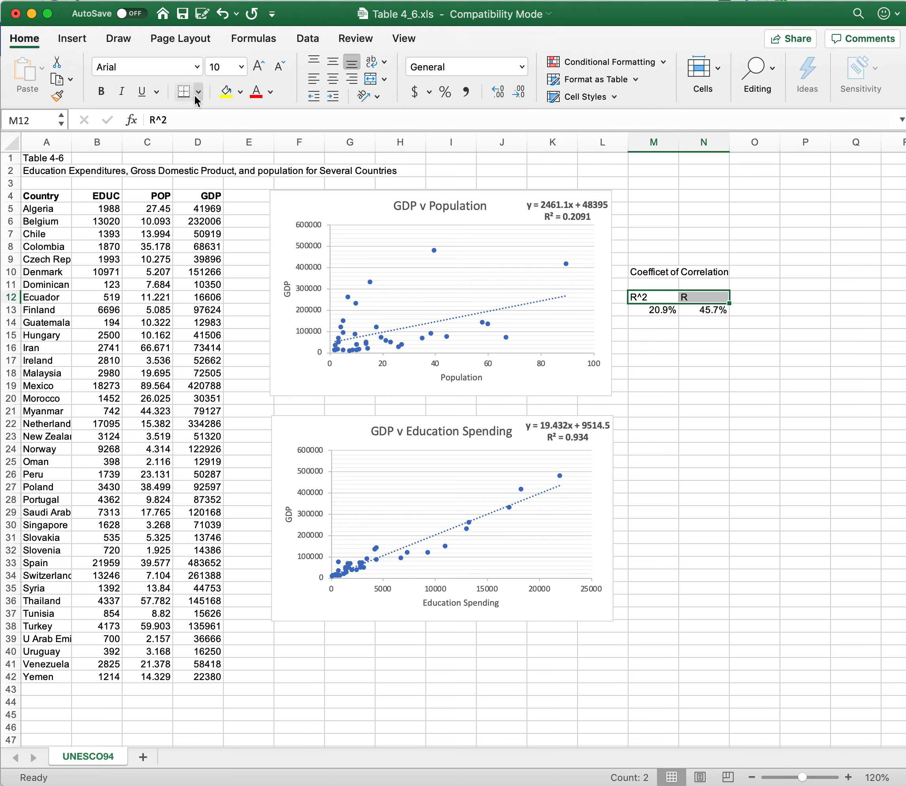
left_click(351, 81)
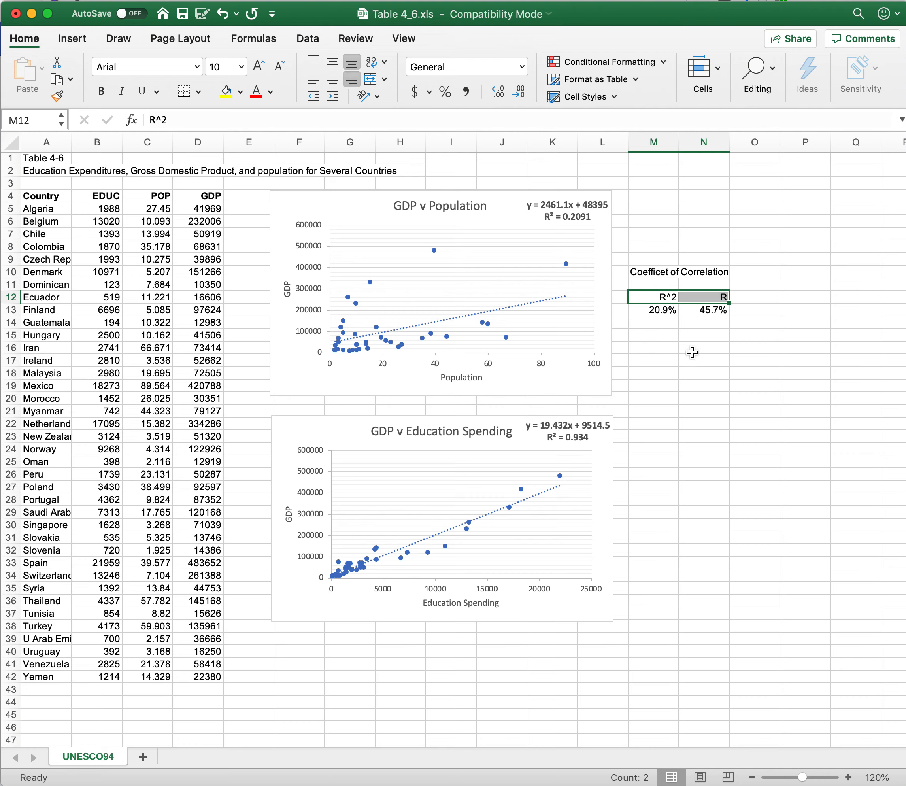
left_click(667, 324)
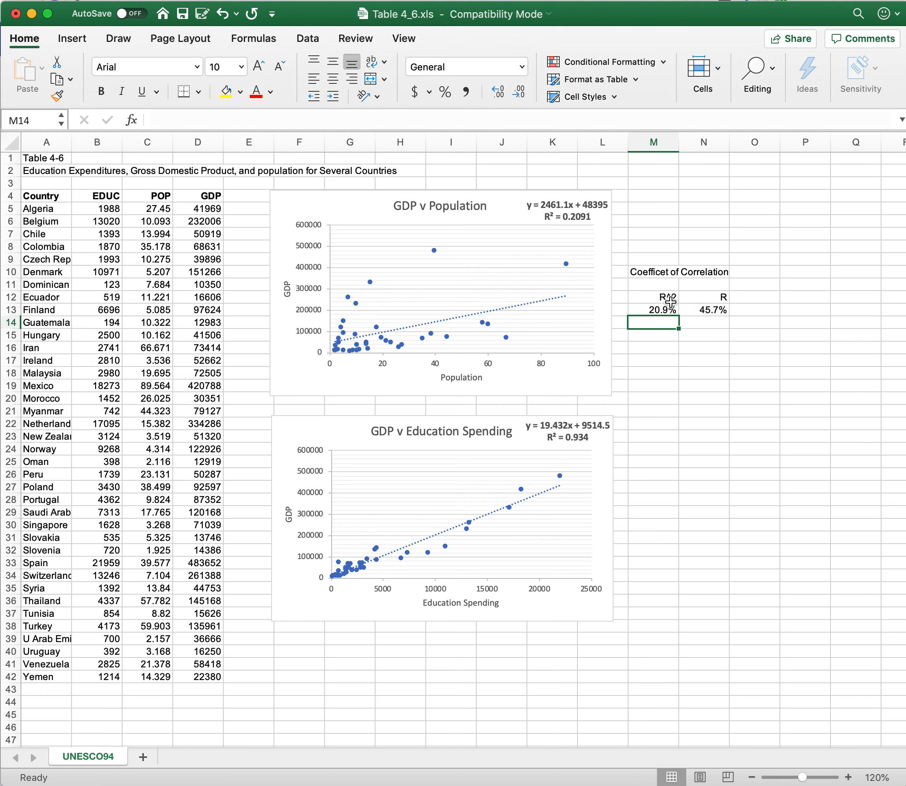
left_click_drag(665, 297, 705, 298)
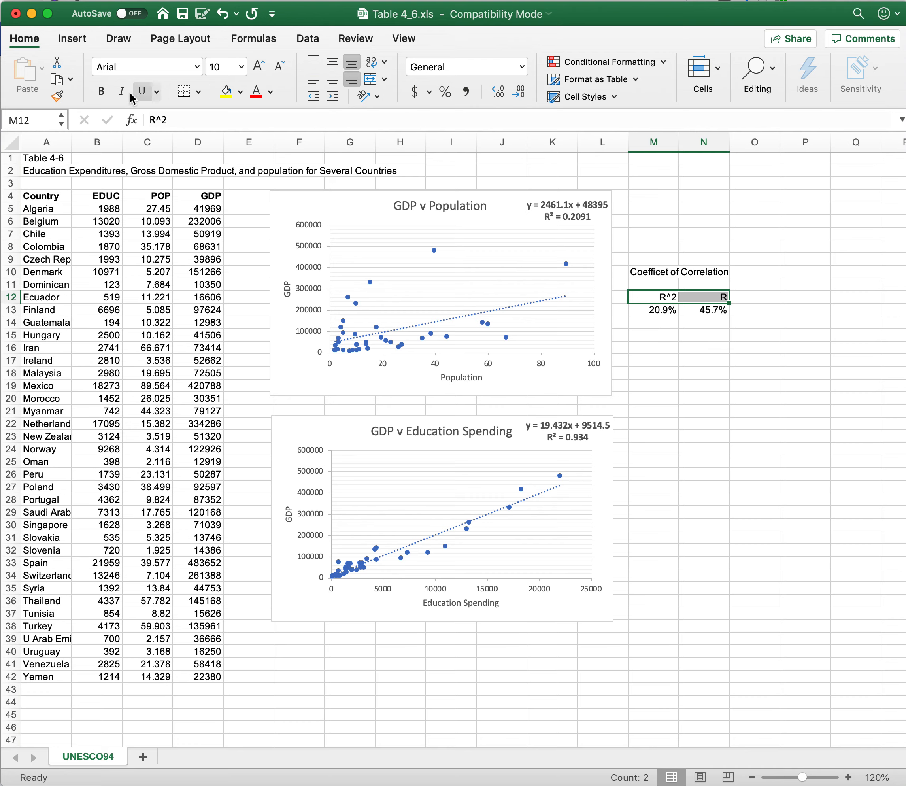
left_click(107, 88)
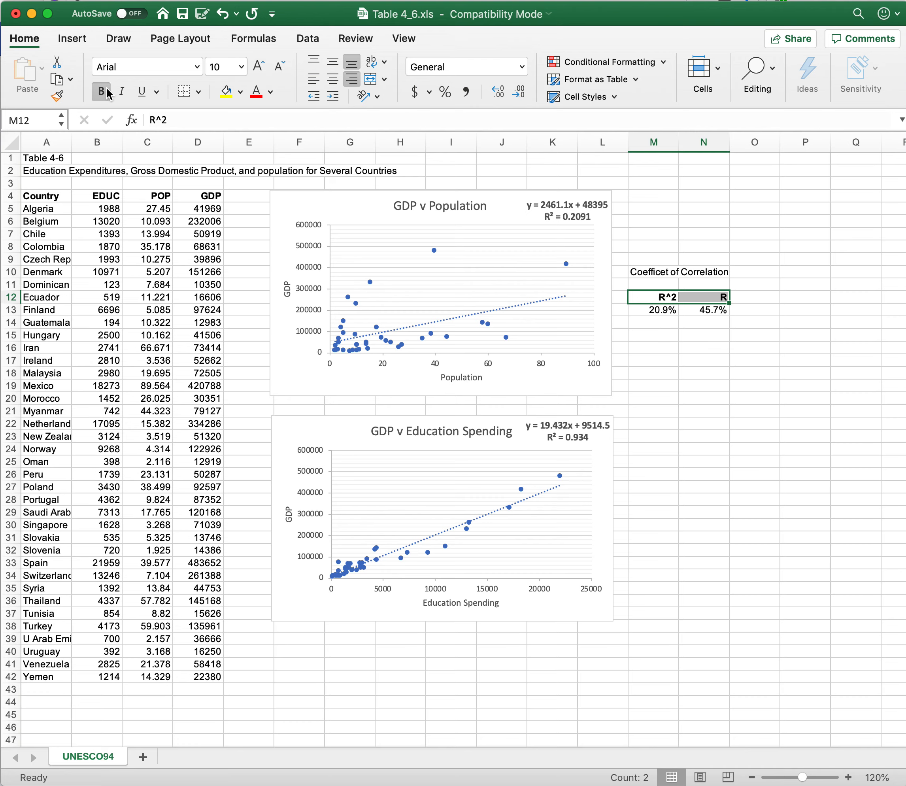
- Enter the education spending chart's R² value 0.934 in M14 and fill the square root formula from N13 down to N14
left_click(668, 321)
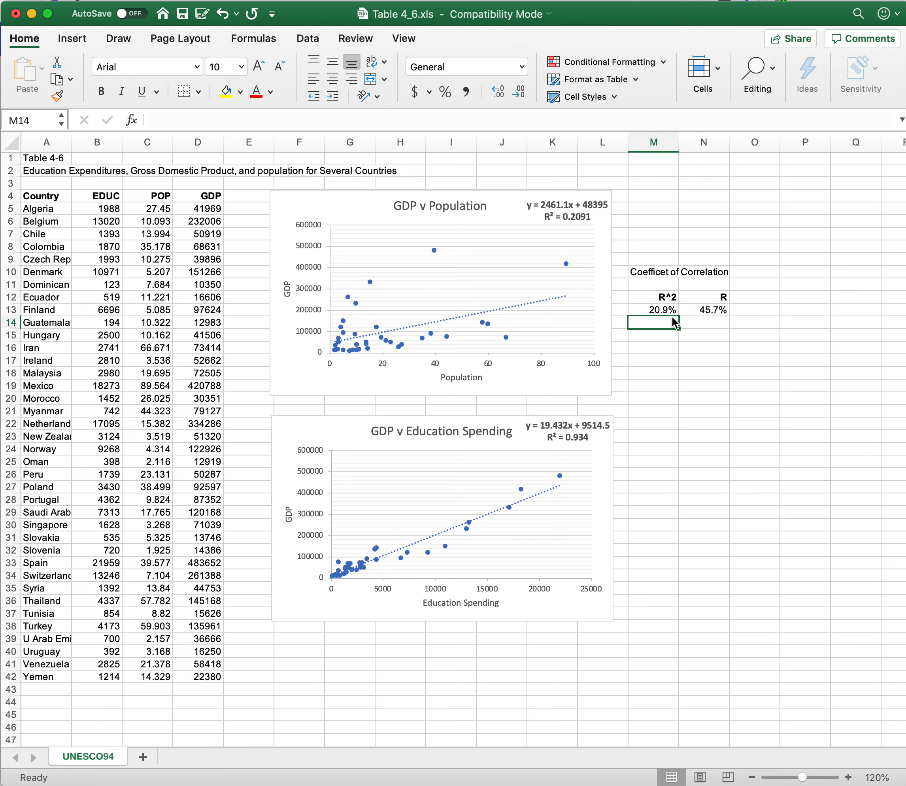
key("super+Tab")
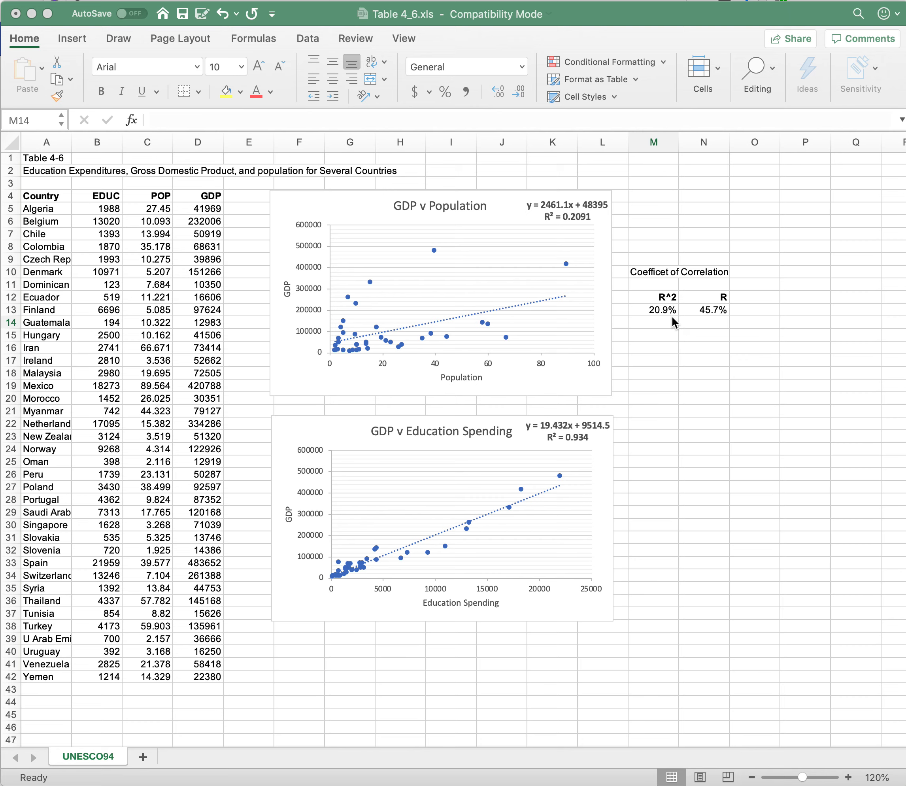
key("super+Tab")
type(".934")
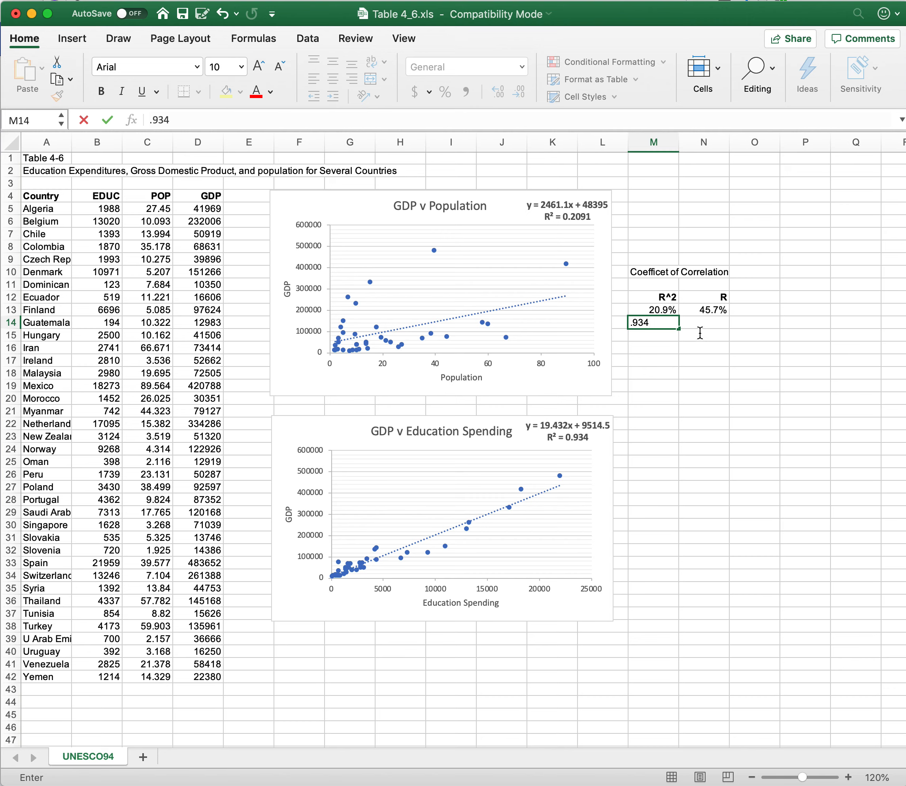
left_click(702, 325)
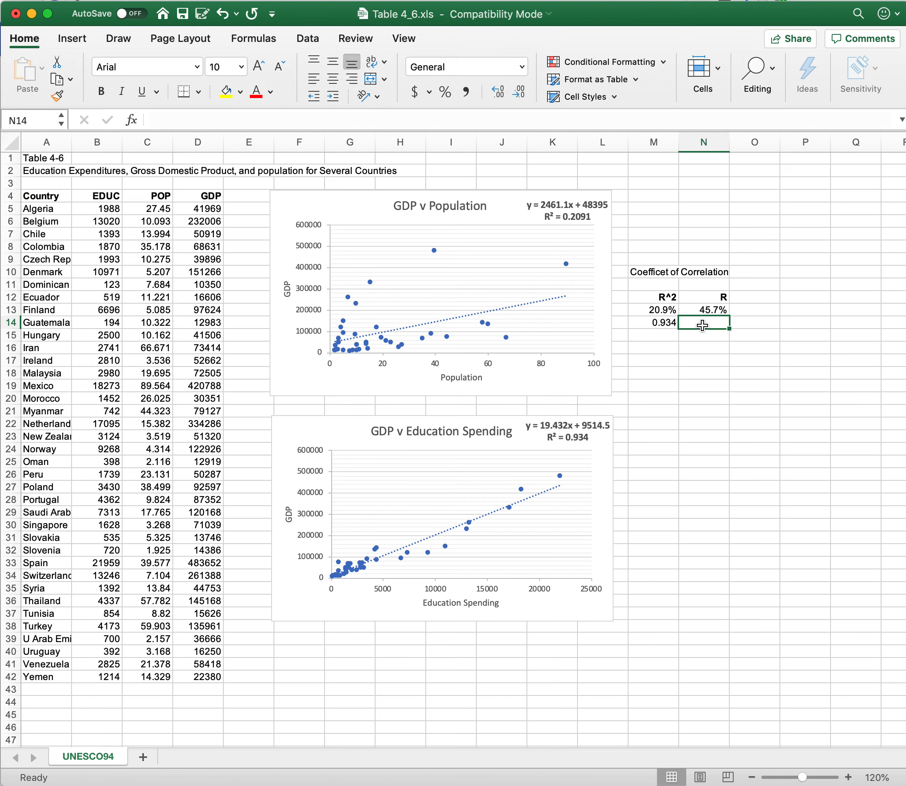
left_click(665, 326)
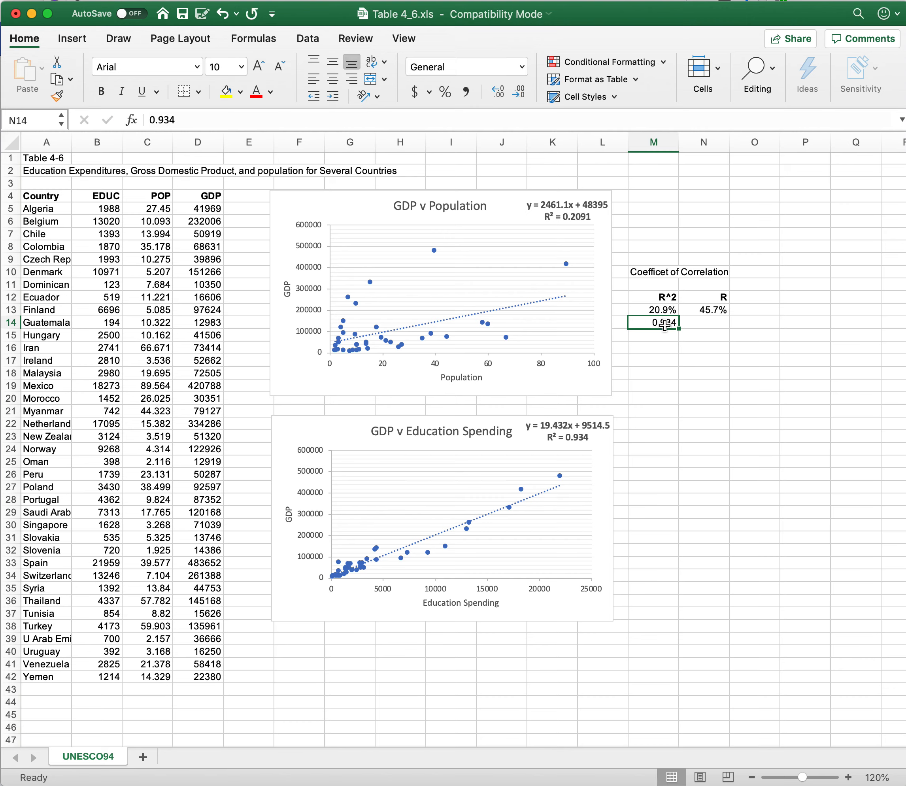
left_click(714, 309)
left_click_drag(729, 315, 729, 329)
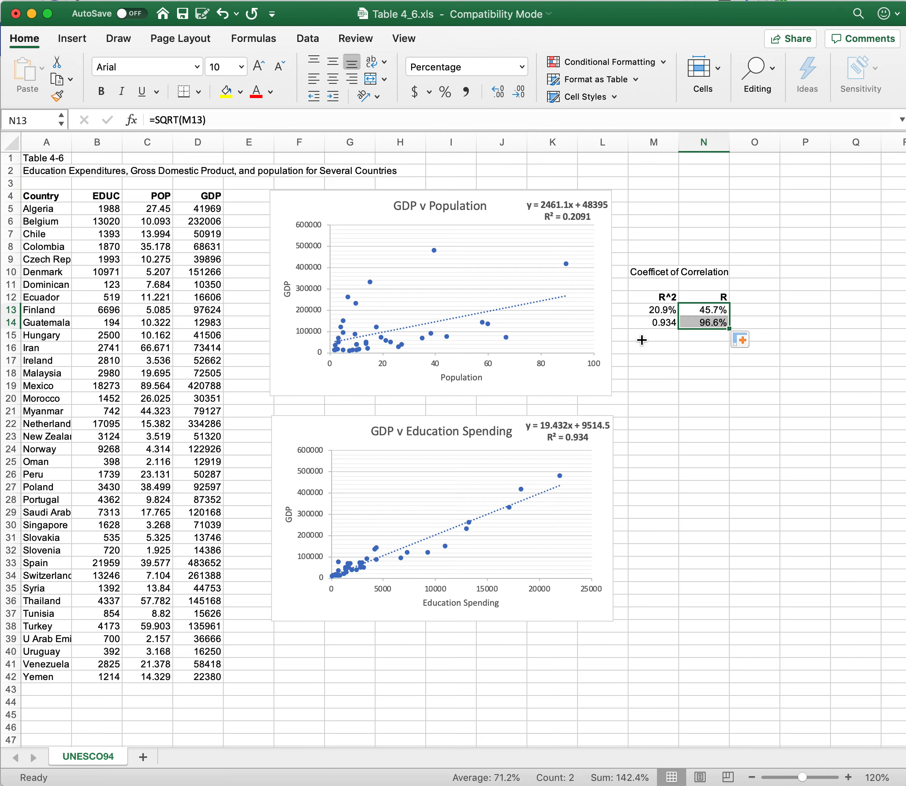
- Format the R² value in M14 as a percentage with one decimal place
left_click(662, 323)
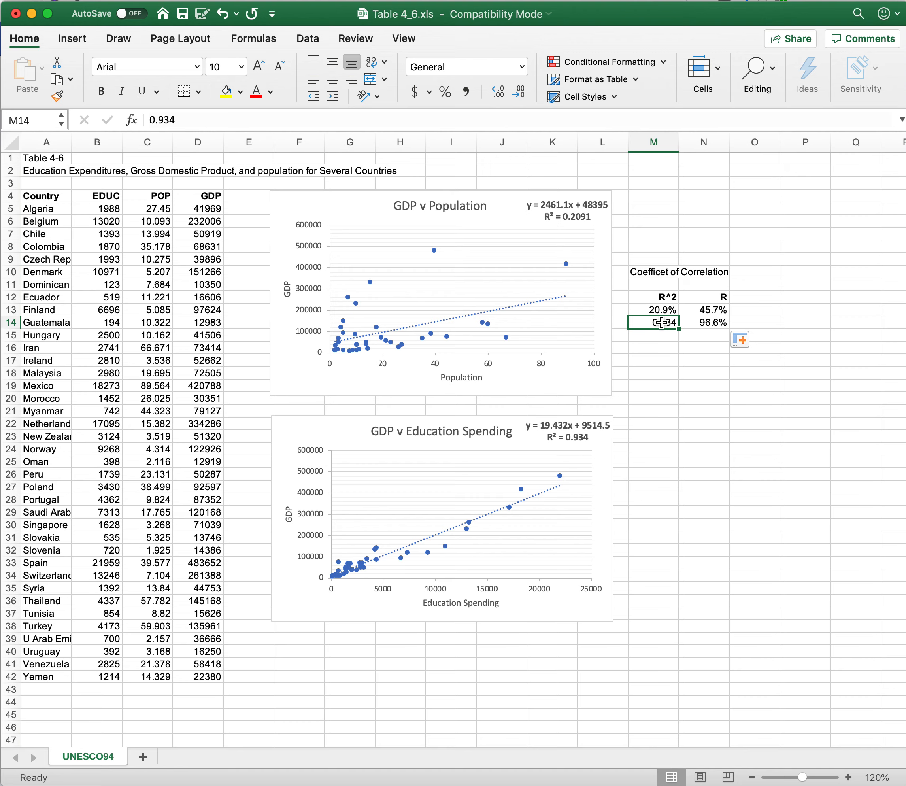
left_click(446, 92)
left_click(498, 92)
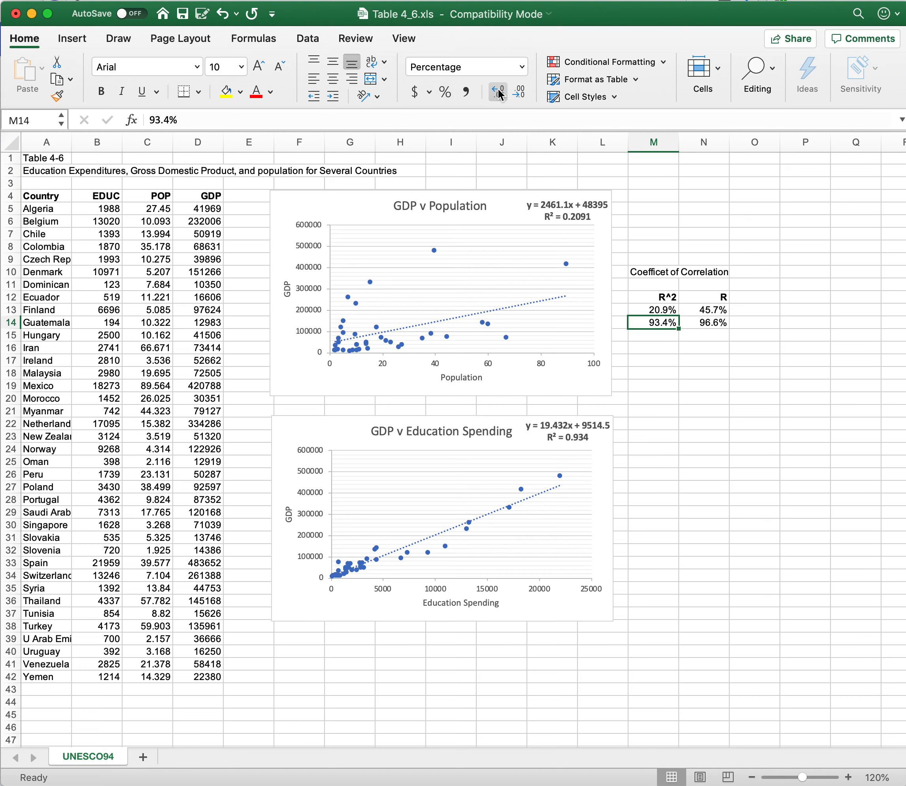